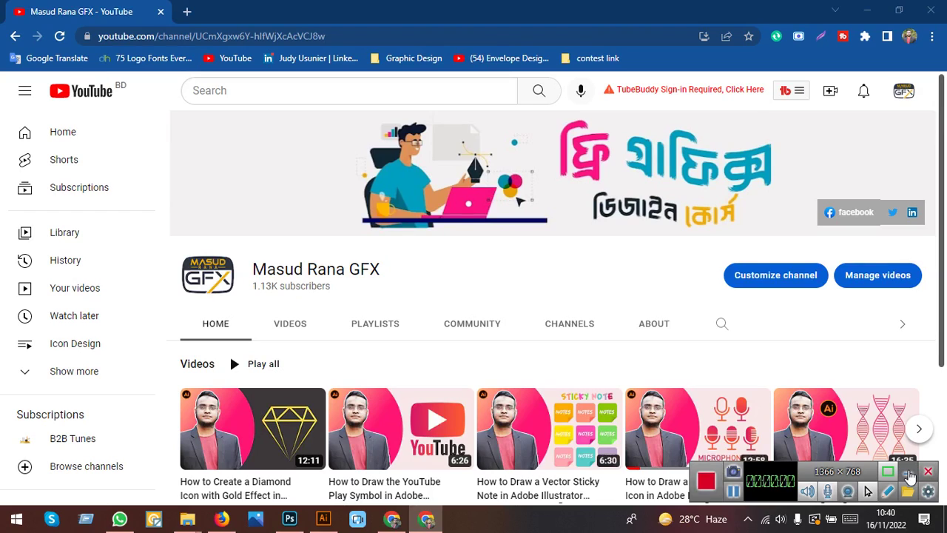
# Switch from the YouTube channel page in Chrome to the open Illustrator spiral artwork.
pyautogui.click(909, 474)
pyautogui.moveTo(252, 427)
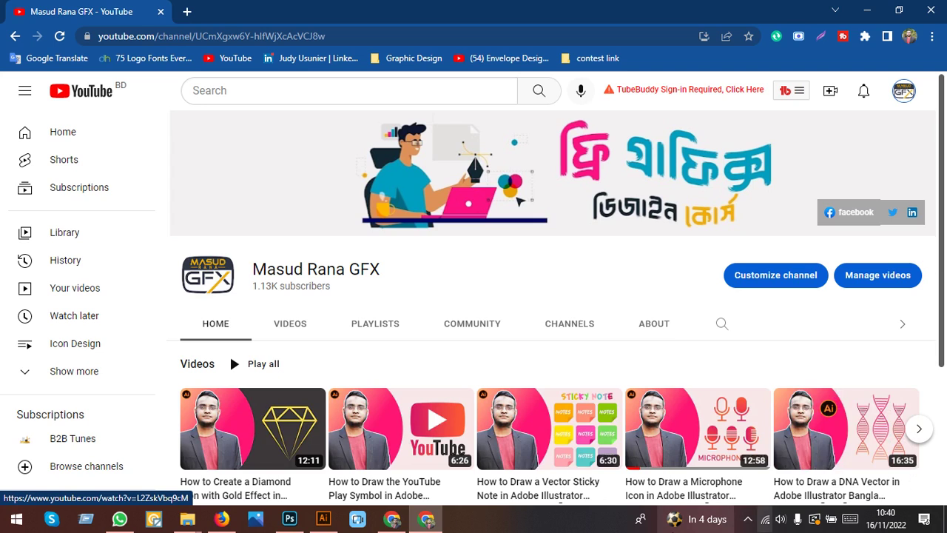
pyautogui.click(329, 521)
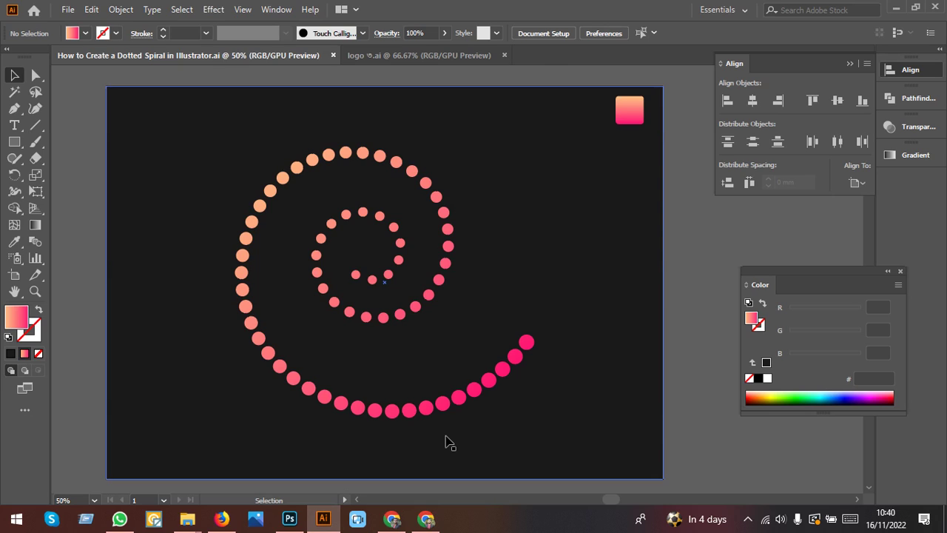
# Move the finished spiral, its background and the pink square off the artboard, then fit the artboard.
pyautogui.scroll(-1, 447, 441)
pyautogui.moveTo(476, 492); pyautogui.dragTo(412, 381)
pyautogui.scroll(-2, 436, 402)
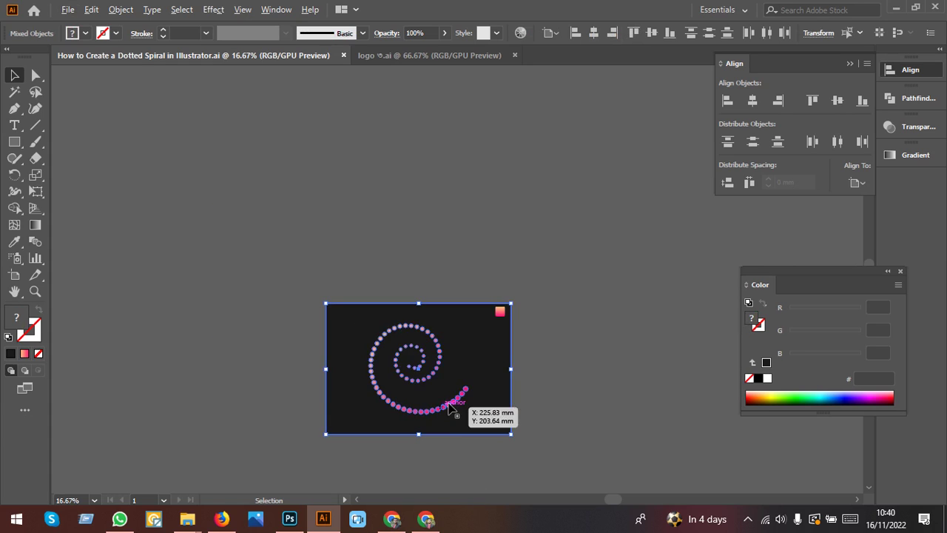
pyautogui.moveTo(449, 408); pyautogui.dragTo(296, 255)
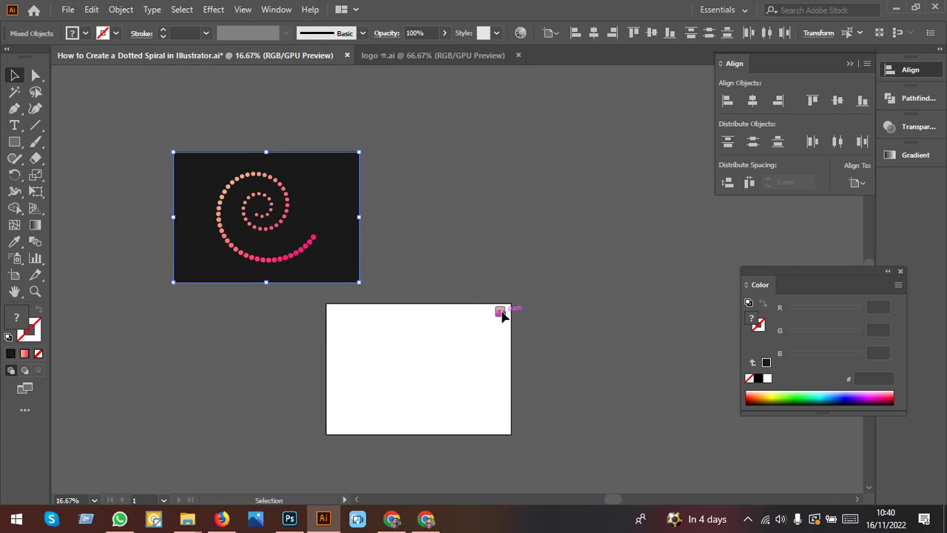
pyautogui.moveTo(500, 312); pyautogui.dragTo(498, 269)
pyautogui.hotkey('ctrl', '0')
pyautogui.moveTo(488, 332); pyautogui.dragTo(459, 343)
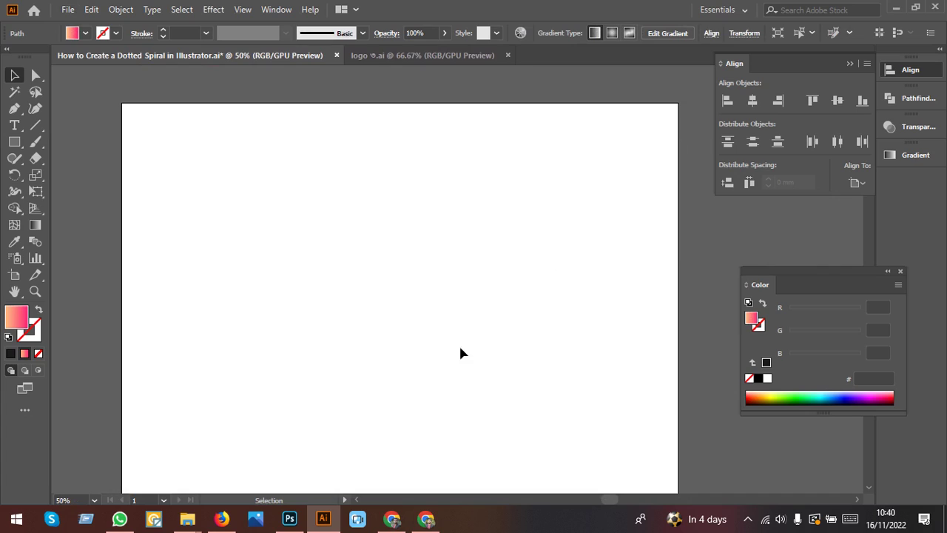
pyautogui.scroll(1, 448, 362)
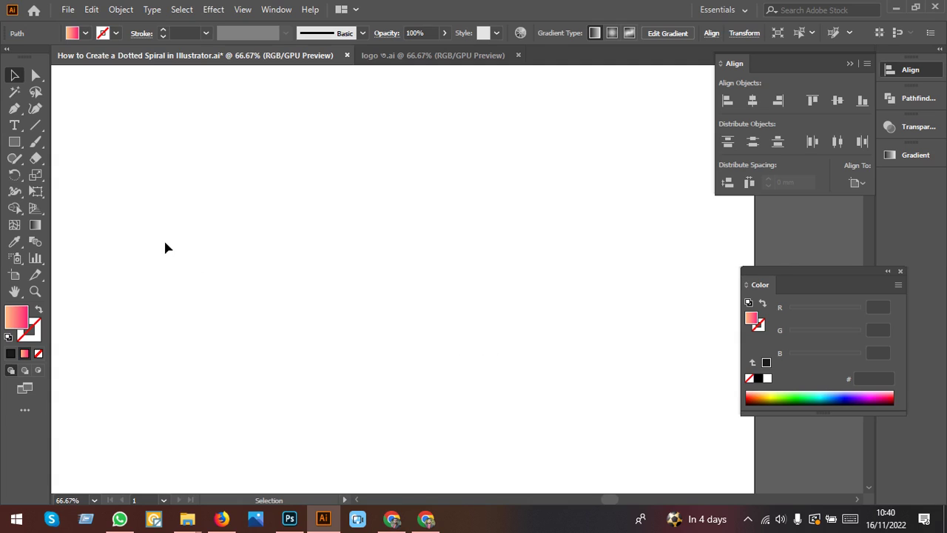
# Drag out a spiral about 120 mm wide on the blank artboard with the Spiral Tool.
pyautogui.click(34, 127)
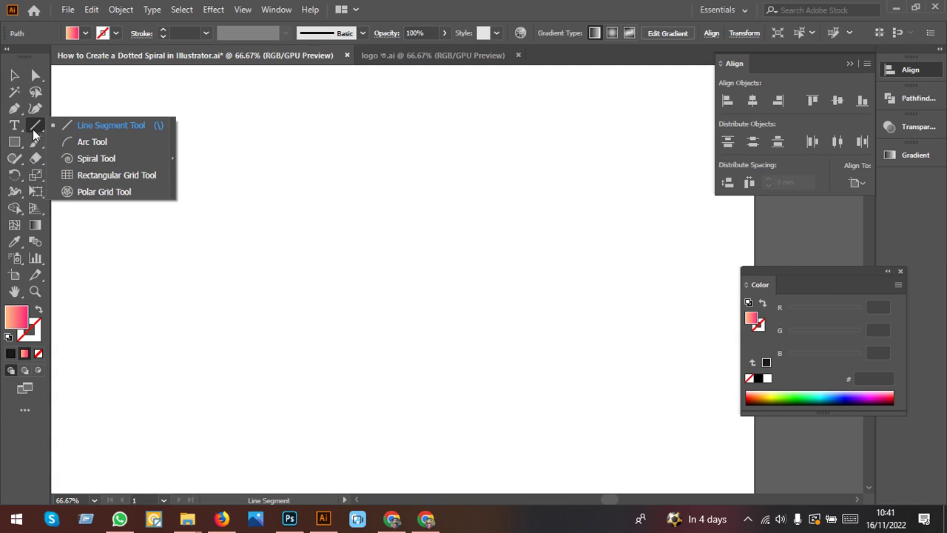
pyautogui.click(88, 160)
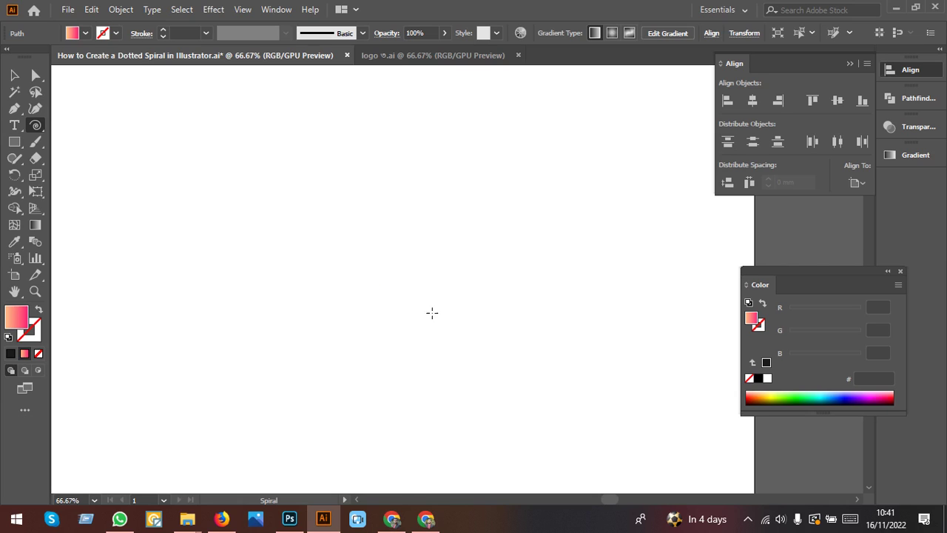
pyautogui.moveTo(380, 220); pyautogui.dragTo(448, 356)
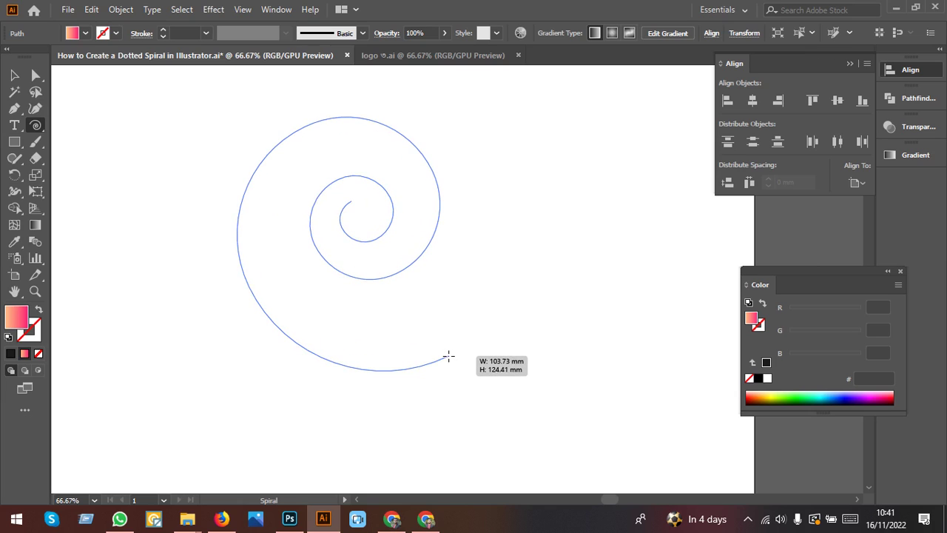
pyautogui.moveTo(449, 357)
pyautogui.mouseDown()
pyautogui.moveTo(476, 345)
pyautogui.moveTo(473, 247)
pyautogui.moveTo(469, 345)
pyautogui.moveTo(372, 349)
pyautogui.moveTo(444, 344)
pyautogui.moveTo(482, 254)
pyautogui.moveTo(421, 158)
pyautogui.moveTo(326, 255)
pyautogui.moveTo(407, 324)
pyautogui.moveTo(501, 283)
pyautogui.moveTo(492, 322)
pyautogui.mouseUp()
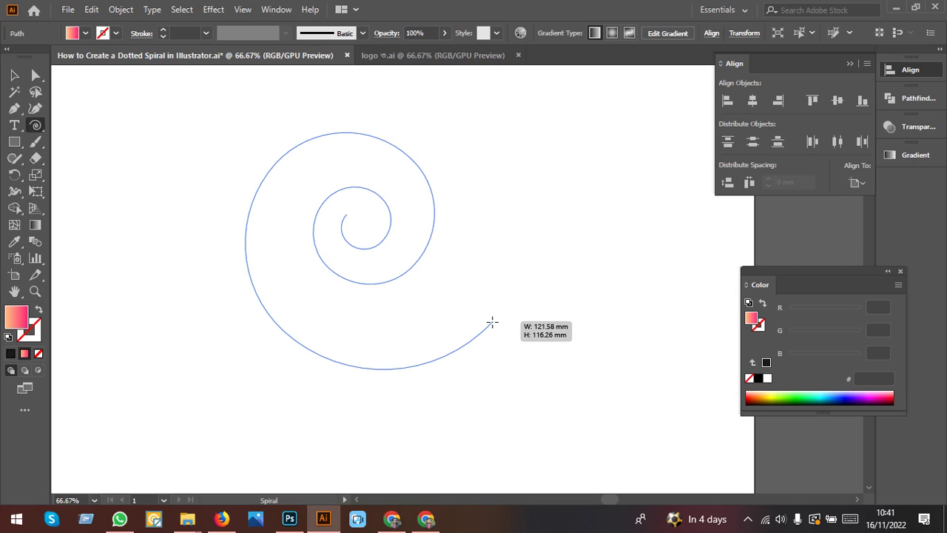
# Adjust the spiral's number of curls with the Up and Down arrow keys.
pyautogui.press('Up')
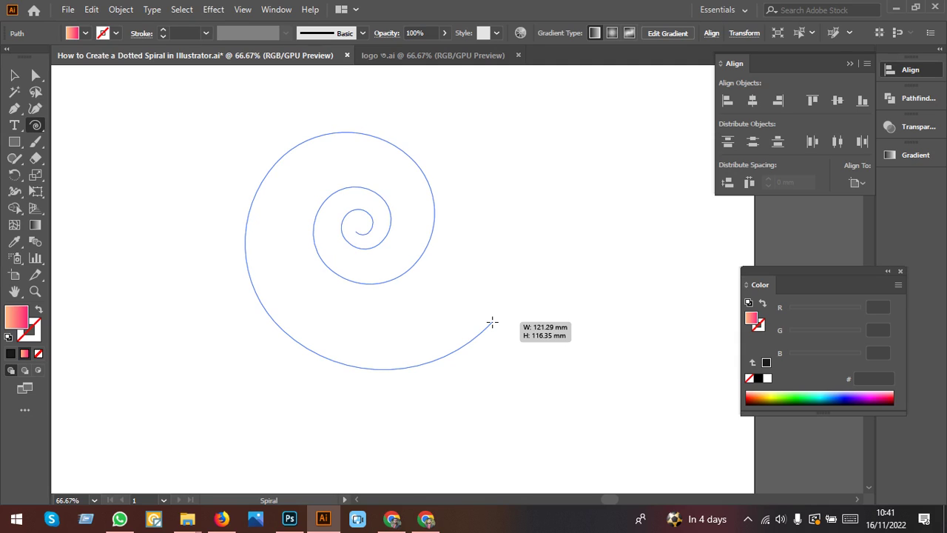
pyautogui.press('Down')
pyautogui.press('Down')
pyautogui.press('Down')
pyautogui.press('Down')
pyautogui.press('Down')
pyautogui.press('Down')
pyautogui.press('Down')
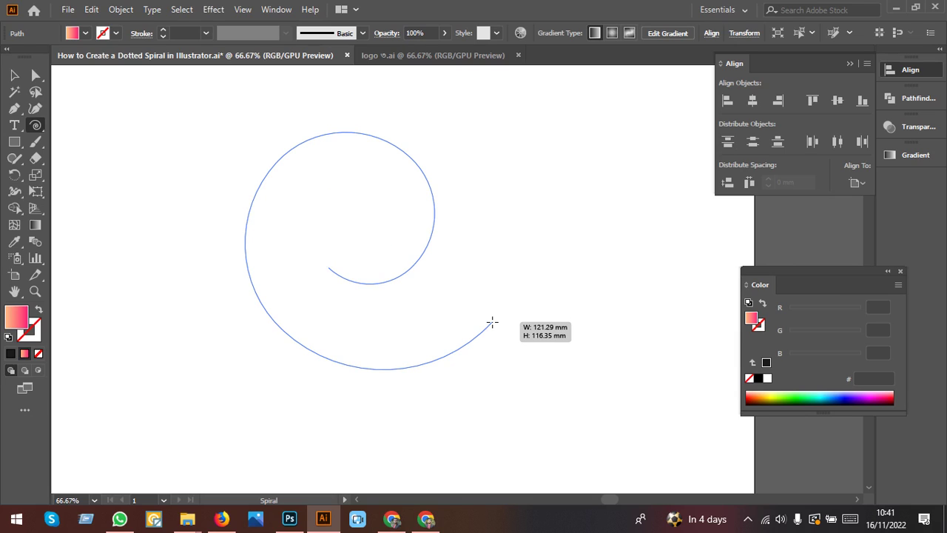
pyautogui.press('Down')
pyautogui.press('Down')
pyautogui.press('Up')
pyautogui.press('Up')
pyautogui.press('Up')
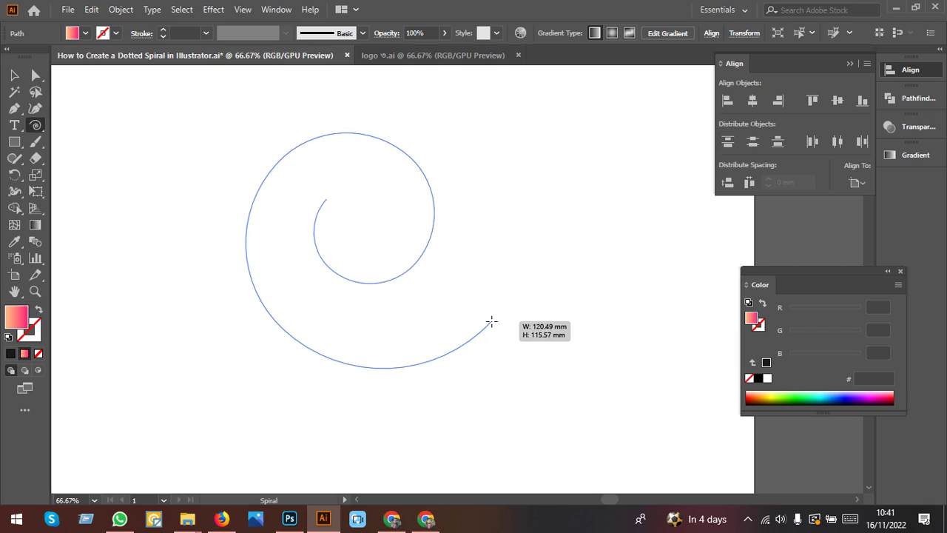
pyautogui.press('Up')
pyautogui.press('Up')
pyautogui.press('Up')
pyautogui.press('Up')
pyautogui.press('Up')
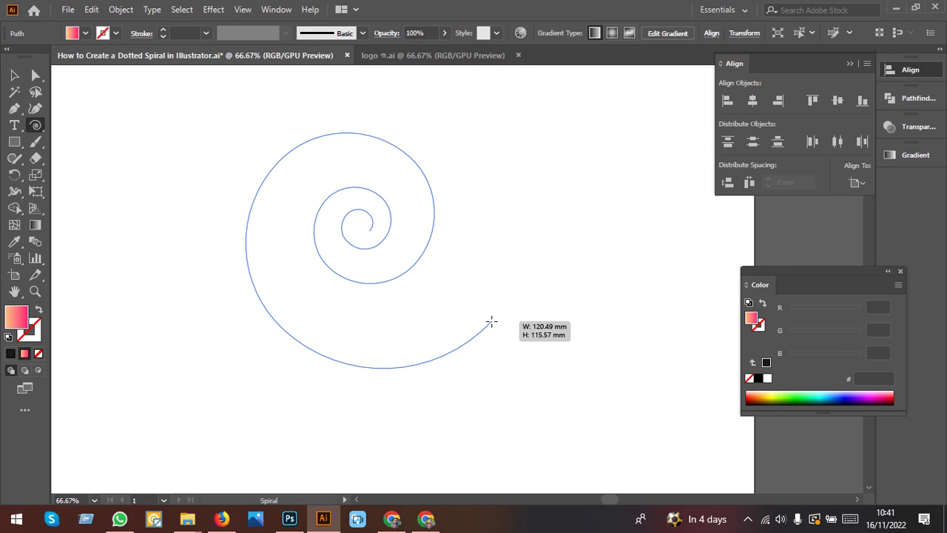
pyautogui.press('Down')
pyautogui.press('Down')
# Give the spiral no fill and a 0.25 pt stroke weight.
pyautogui.moveTo(492, 321); pyautogui.dragTo(492, 321)
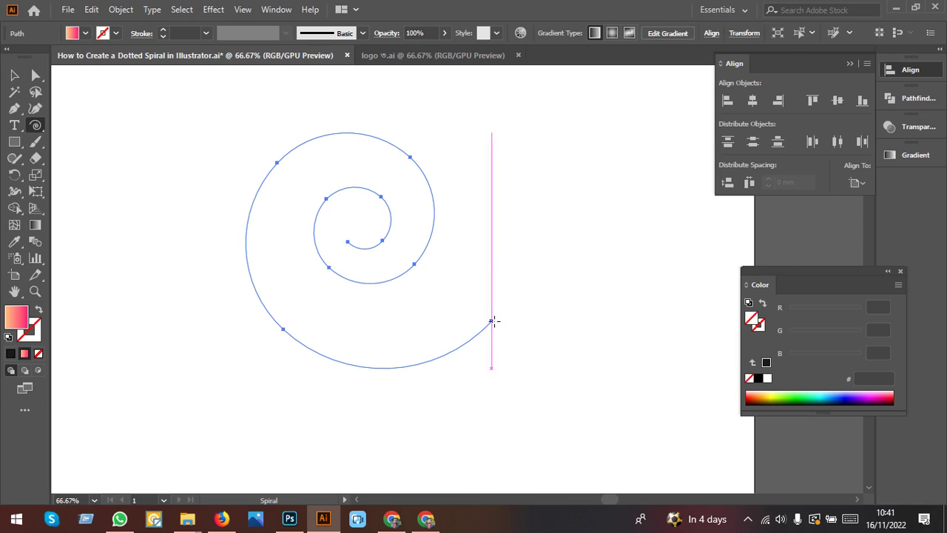
pyautogui.press('/')
pyautogui.click(13, 75)
pyautogui.click(139, 156)
pyautogui.hotkey('ctrl', 'a')
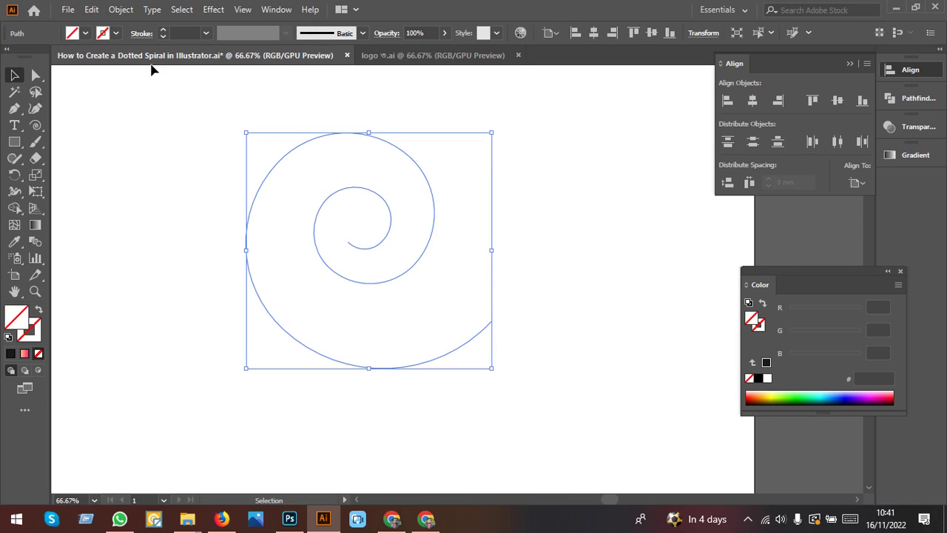
pyautogui.click(181, 32)
pyautogui.write('0.25')
pyautogui.press('Return')
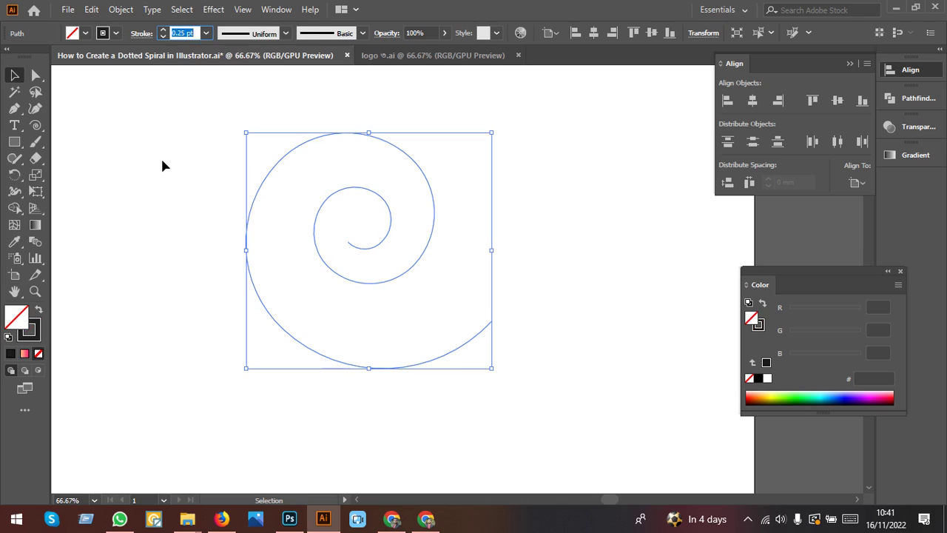
# Increase the spiral's stroke weight to 1 pt.
pyautogui.click(160, 156)
pyautogui.moveTo(492, 394); pyautogui.dragTo(299, 217)
pyautogui.click(187, 32)
pyautogui.write('1')
pyautogui.press('Return')
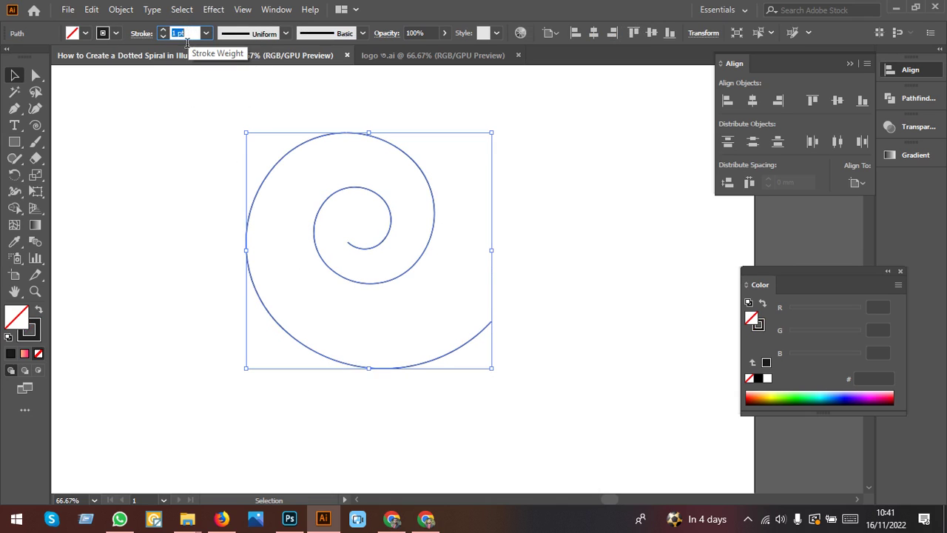
pyautogui.click(145, 271)
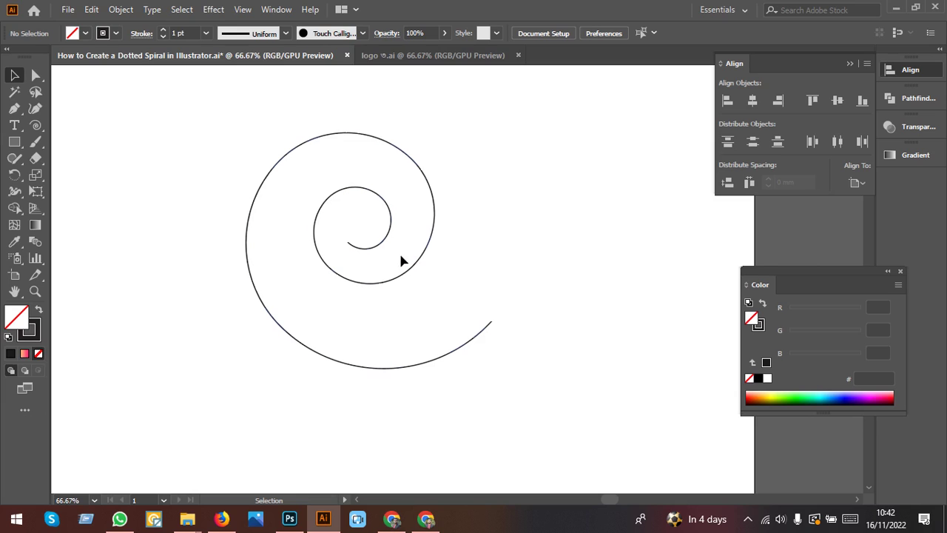
# Draw a small circle with no stroke and a solid black fill.
pyautogui.scroll(1, 344, 248)
pyautogui.scroll(1, 348, 227)
pyautogui.scroll(4, 347, 230)
pyautogui.scroll(3, 378, 279)
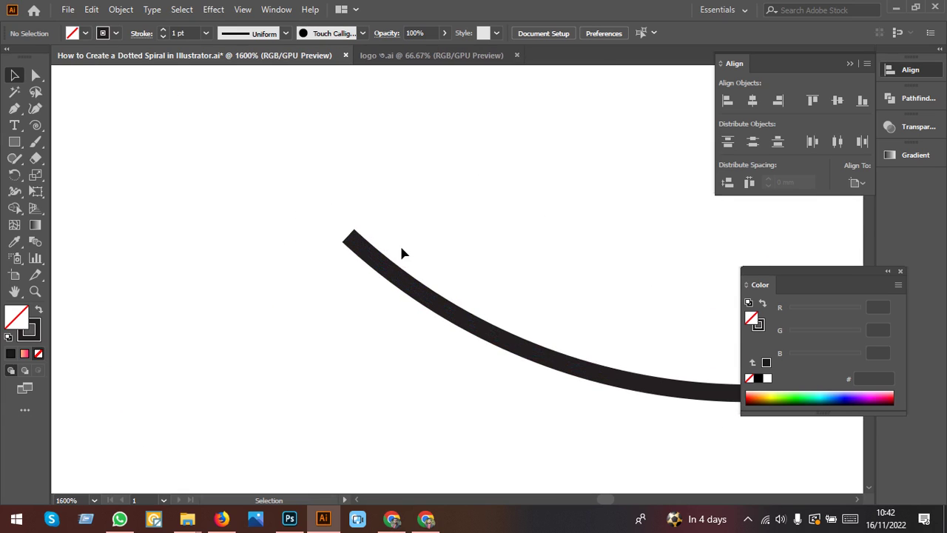
pyautogui.click(14, 141)
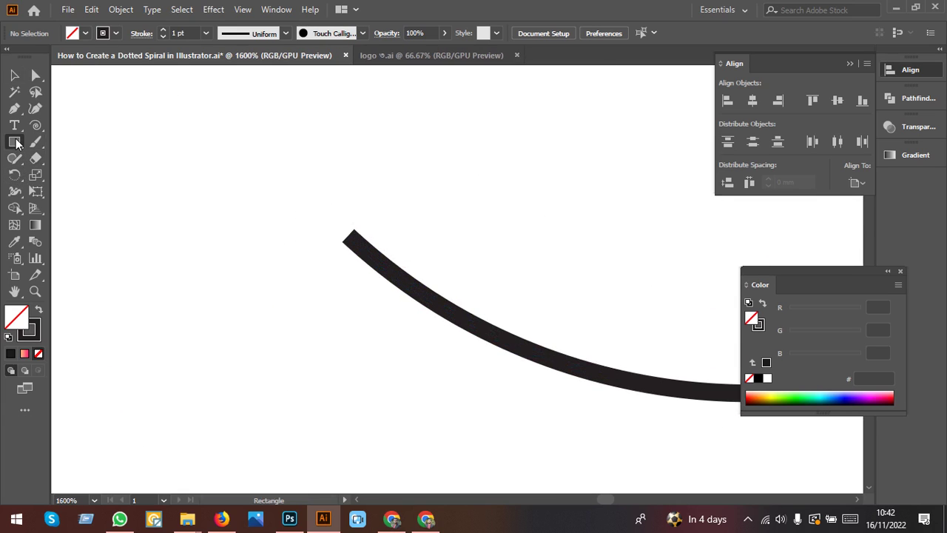
pyautogui.click(49, 176)
pyautogui.moveTo(210, 233); pyautogui.dragTo(232, 275)
pyautogui.click(116, 34)
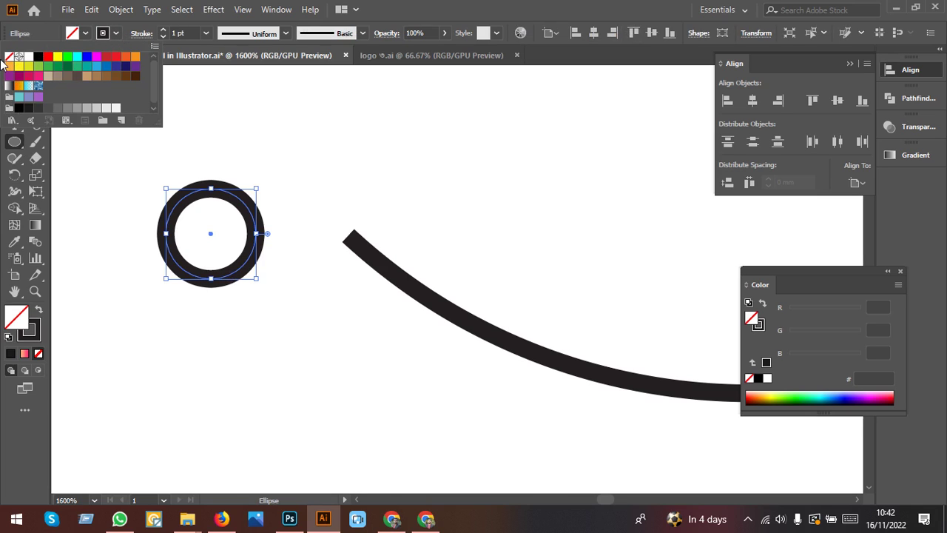
pyautogui.click(9, 56)
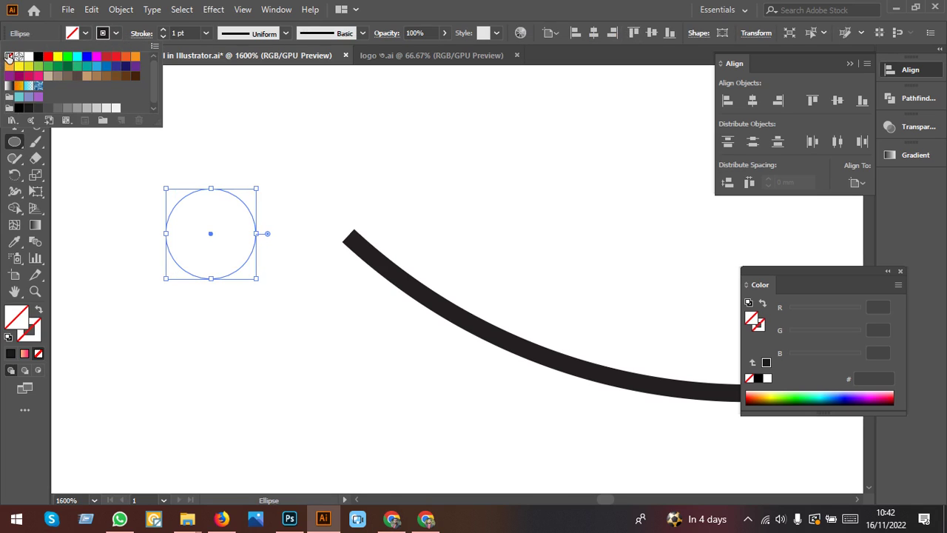
pyautogui.click(73, 34)
pyautogui.click(38, 56)
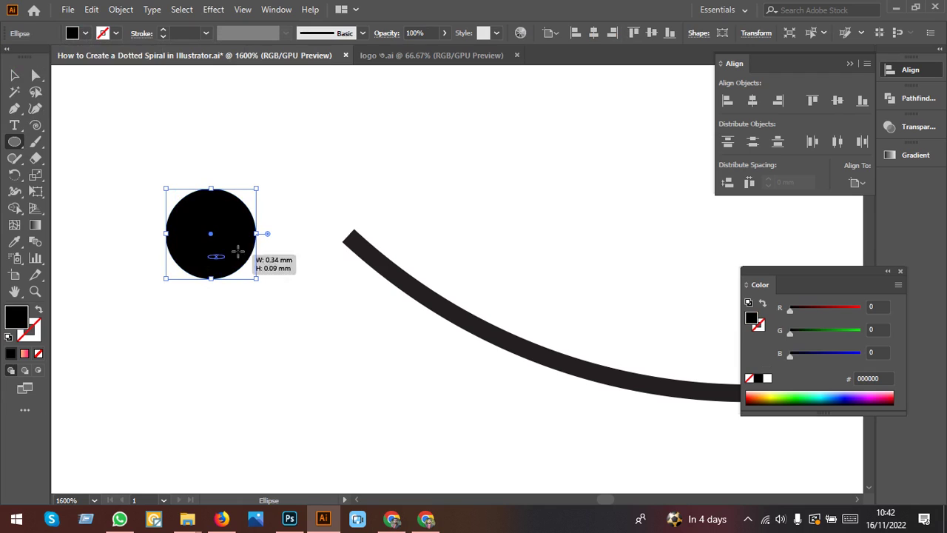
# Undo a stray ellipse and move the black circle beside the spiral's end.
pyautogui.moveTo(210, 245); pyautogui.dragTo(255, 270)
pyautogui.hotkey('ctrl', 'z')
pyautogui.click(14, 75)
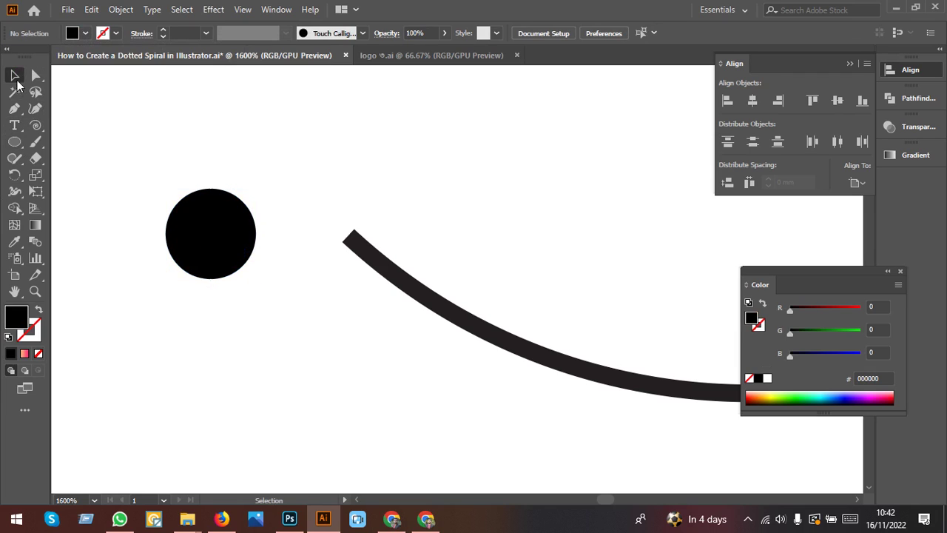
pyautogui.moveTo(186, 245); pyautogui.dragTo(325, 248)
pyautogui.click(502, 241)
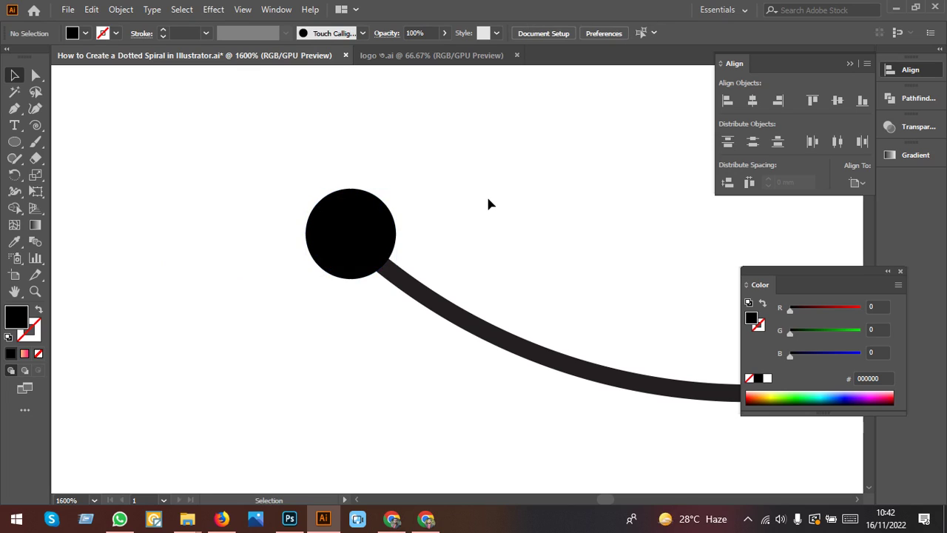
# In Outline view, centre the circle exactly on the spiral's inner end point.
pyautogui.press('a')
pyautogui.hotkey('ctrl', 'y')
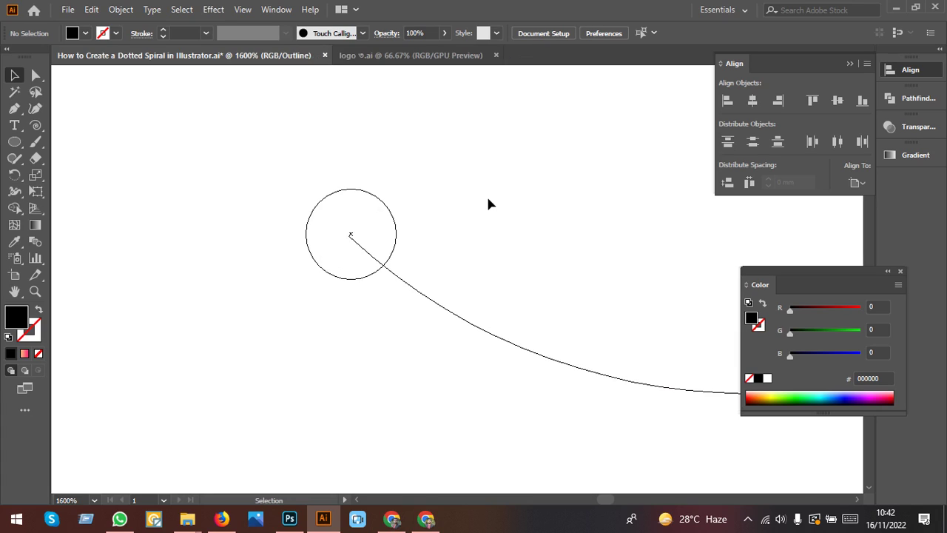
pyautogui.scroll(2, 347, 214)
pyautogui.scroll(3, 368, 311)
pyautogui.scroll(2, 370, 316)
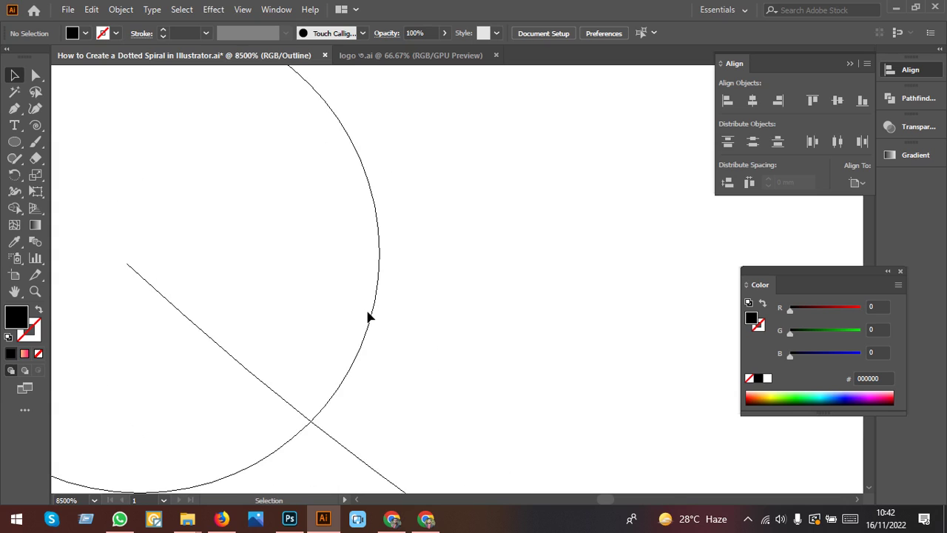
pyautogui.scroll(-5, 370, 317)
pyautogui.moveTo(370, 286); pyautogui.dragTo(559, 502)
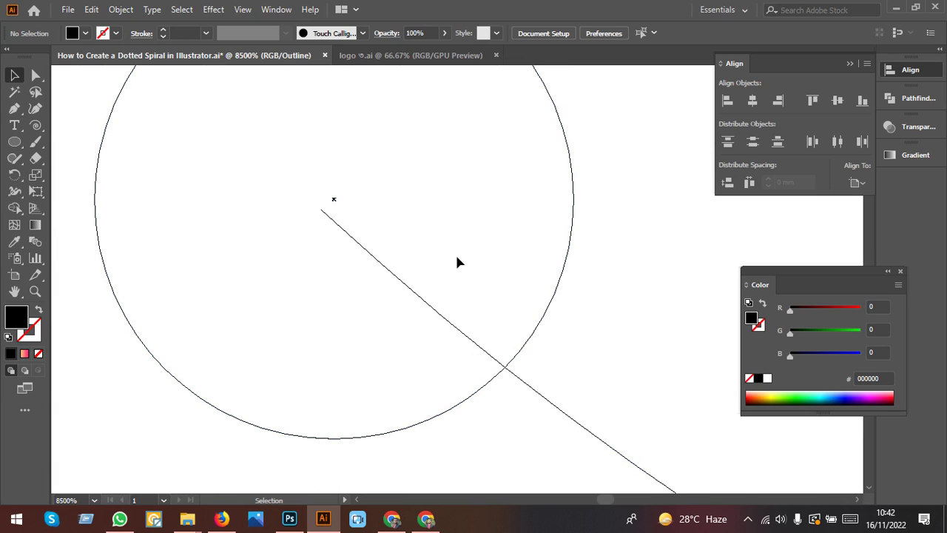
pyautogui.moveTo(560, 289); pyautogui.dragTo(546, 313)
pyautogui.moveTo(583, 434); pyautogui.dragTo(582, 440)
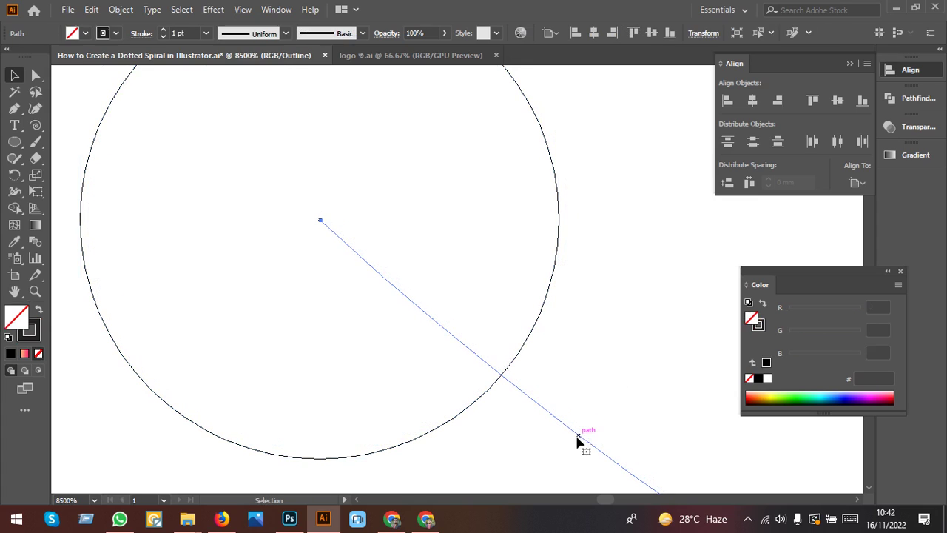
pyautogui.click(674, 362)
# Copy the circle and centre the copy exactly on the spiral's outer end point.
pyautogui.scroll(-5, 545, 300)
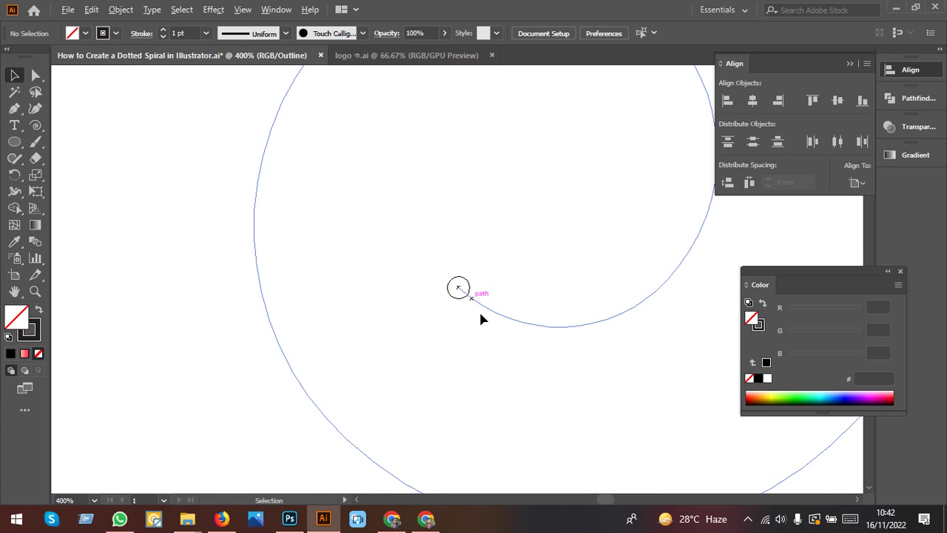
pyautogui.scroll(-2, 480, 318)
pyautogui.scroll(-3, 370, 259)
pyautogui.scroll(1, 272, 217)
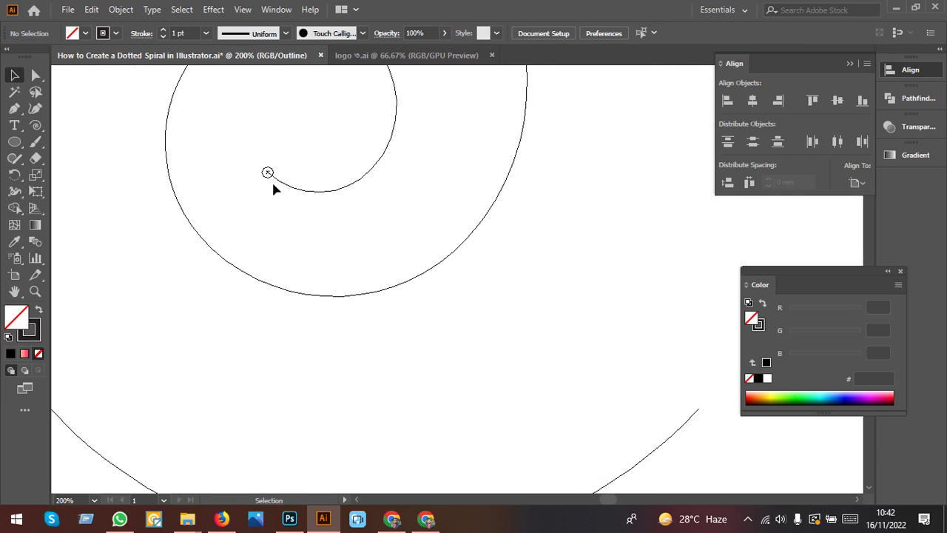
pyautogui.click(268, 172)
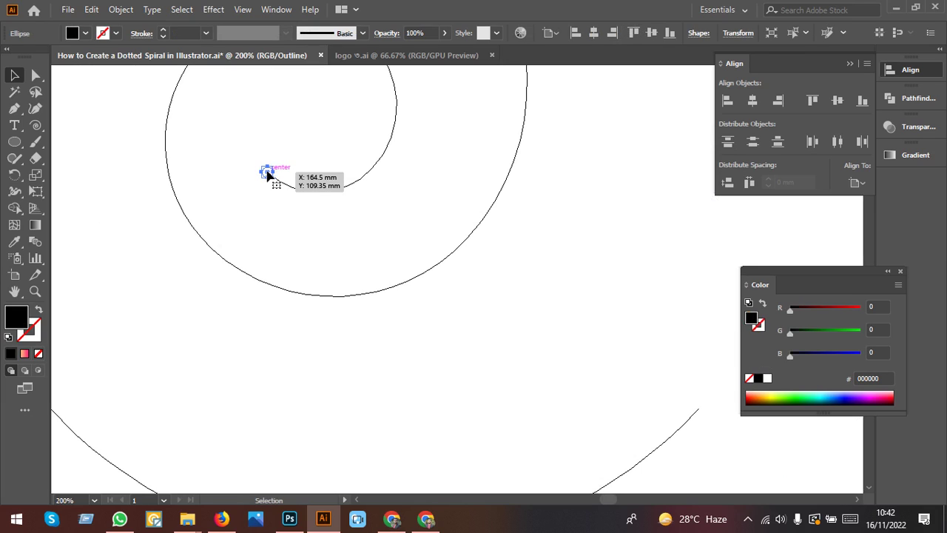
pyautogui.moveTo(267, 175); pyautogui.dragTo(609, 394)
pyautogui.moveTo(703, 425); pyautogui.dragTo(459, 393)
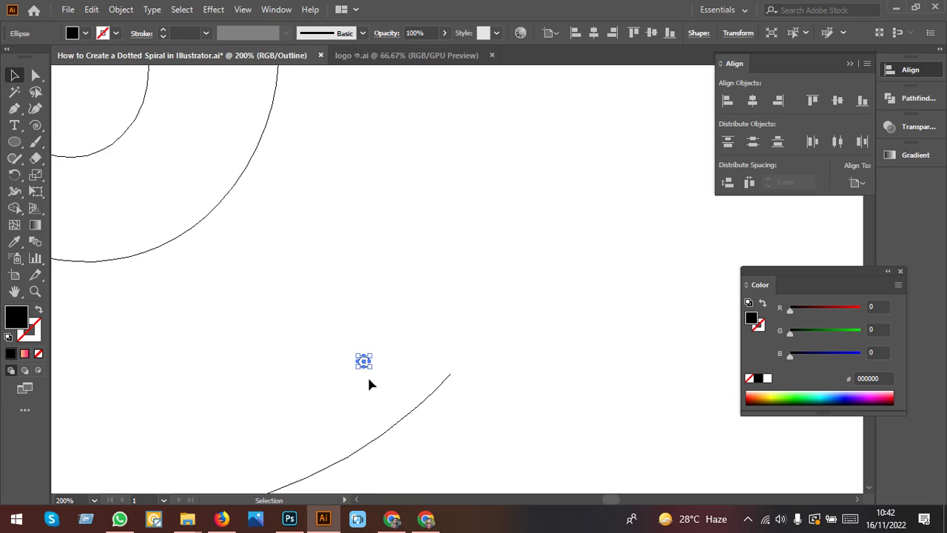
pyautogui.scroll(1, 370, 383)
pyautogui.moveTo(358, 341); pyautogui.dragTo(530, 361)
pyautogui.scroll(3, 535, 370)
pyautogui.scroll(3, 509, 333)
pyautogui.moveTo(478, 283)
pyautogui.mouseDown()
pyautogui.moveTo(628, 339)
pyautogui.moveTo(679, 296)
pyautogui.mouseUp()
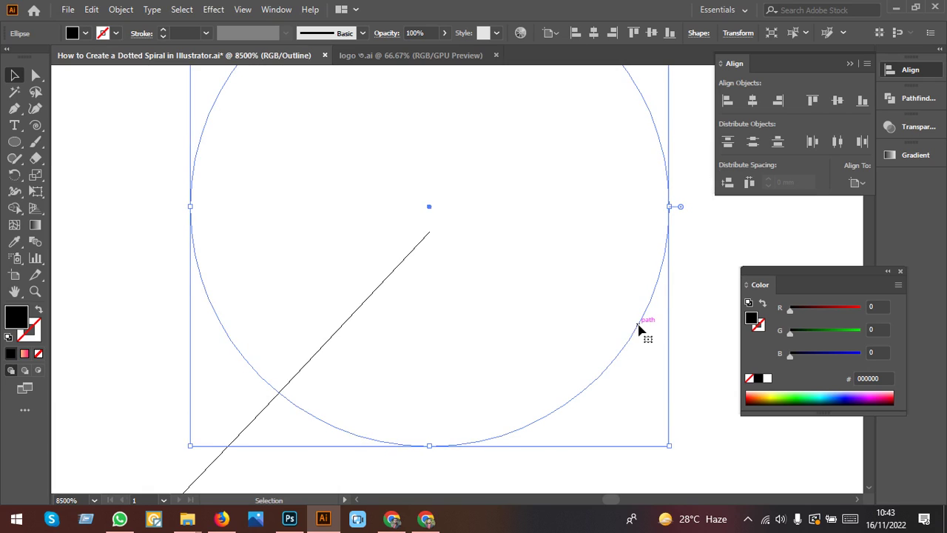
pyautogui.moveTo(638, 324); pyautogui.dragTo(642, 360)
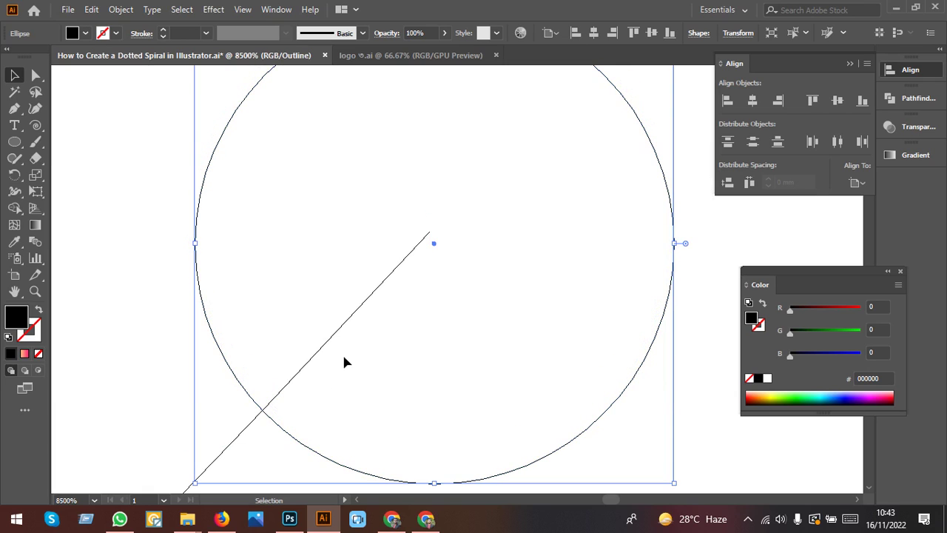
pyautogui.moveTo(632, 379); pyautogui.dragTo(628, 370)
pyautogui.scroll(-5, 562, 310)
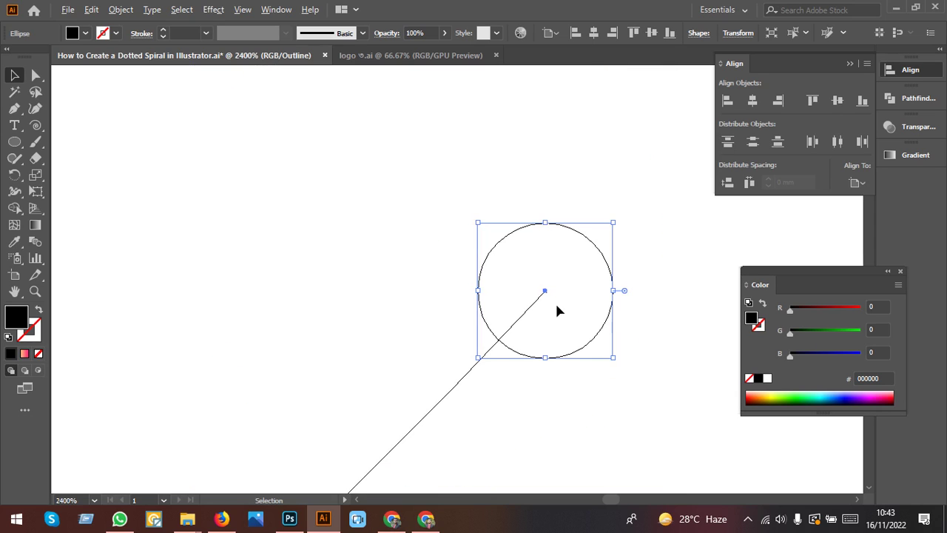
pyautogui.scroll(-10, 595, 366)
pyautogui.click(508, 359)
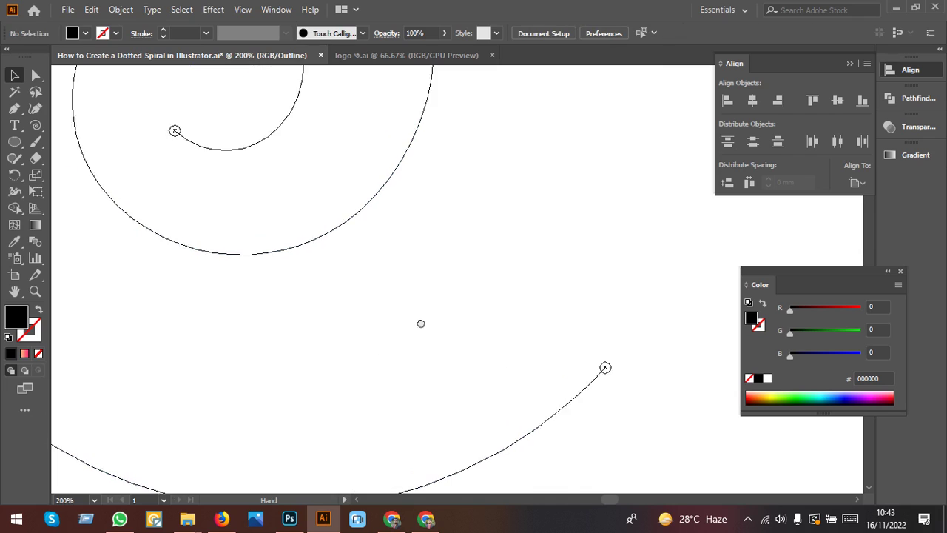
# Enlarge the circle at the spiral's inner end slightly around its centre.
pyautogui.scroll(3, 370, 281)
pyautogui.scroll(5, 238, 198)
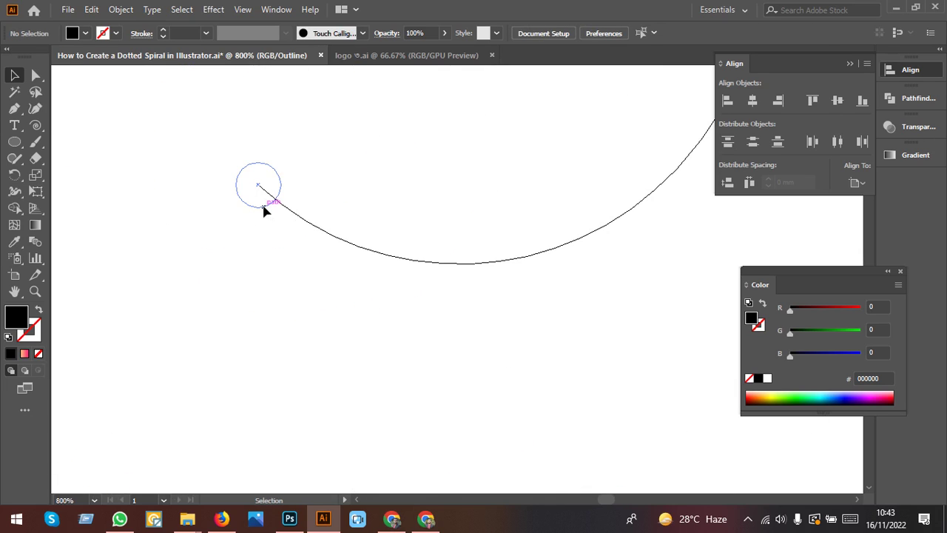
pyautogui.click(270, 203)
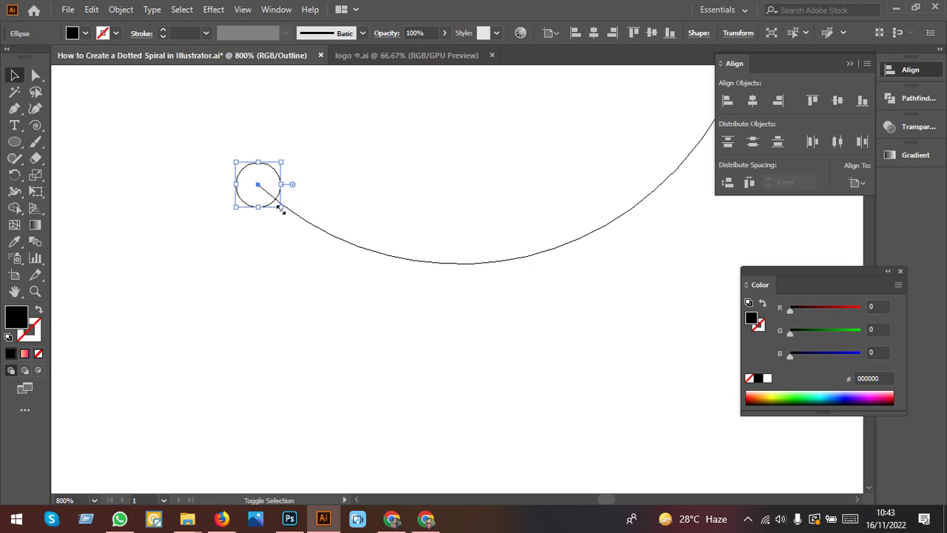
pyautogui.moveTo(281, 210); pyautogui.dragTo(306, 268)
pyautogui.click(342, 341)
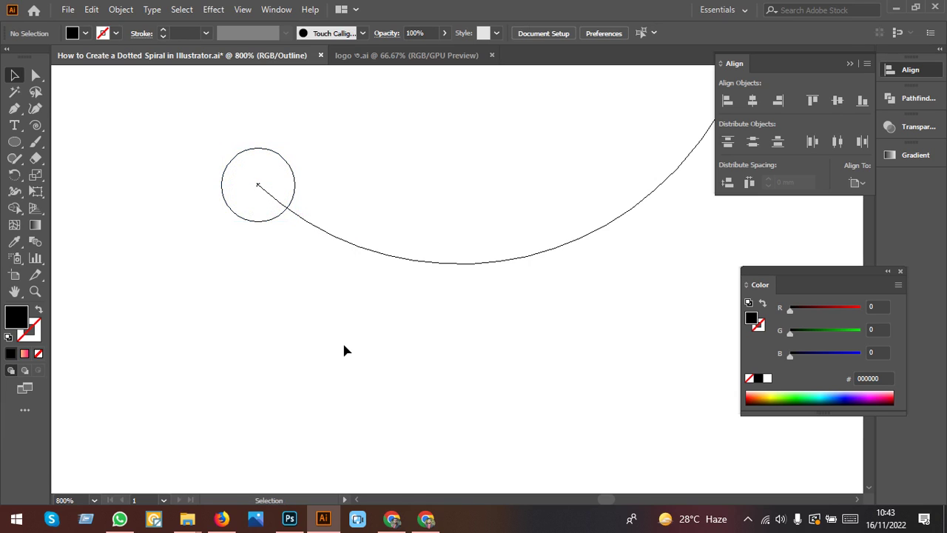
# Enlarge the circle at the spiral's outer end to about 2.72 mm.
pyautogui.scroll(-3, 302, 280)
pyautogui.scroll(-3, 444, 355)
pyautogui.scroll(-1, 403, 305)
pyautogui.scroll(4, 348, 285)
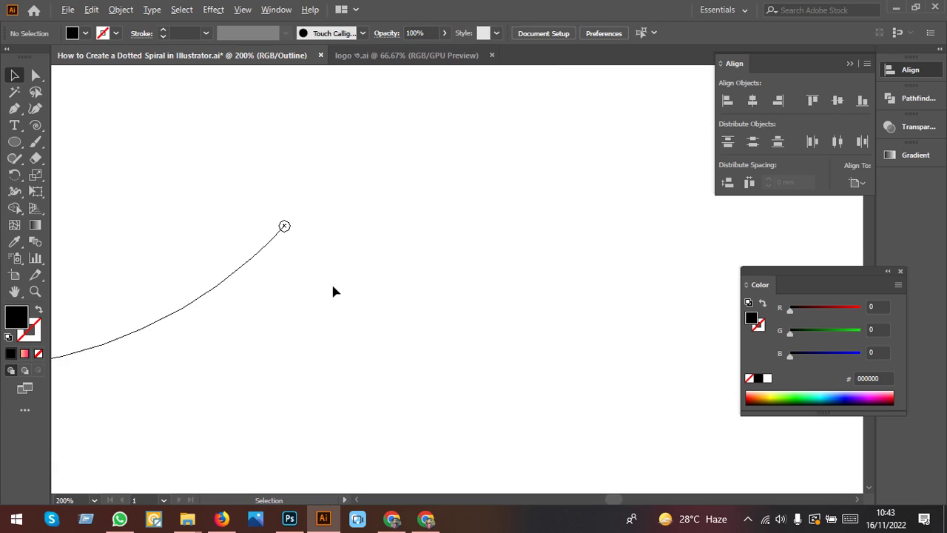
pyautogui.scroll(3, 276, 245)
pyautogui.scroll(2, 355, 252)
pyautogui.scroll(2, 368, 257)
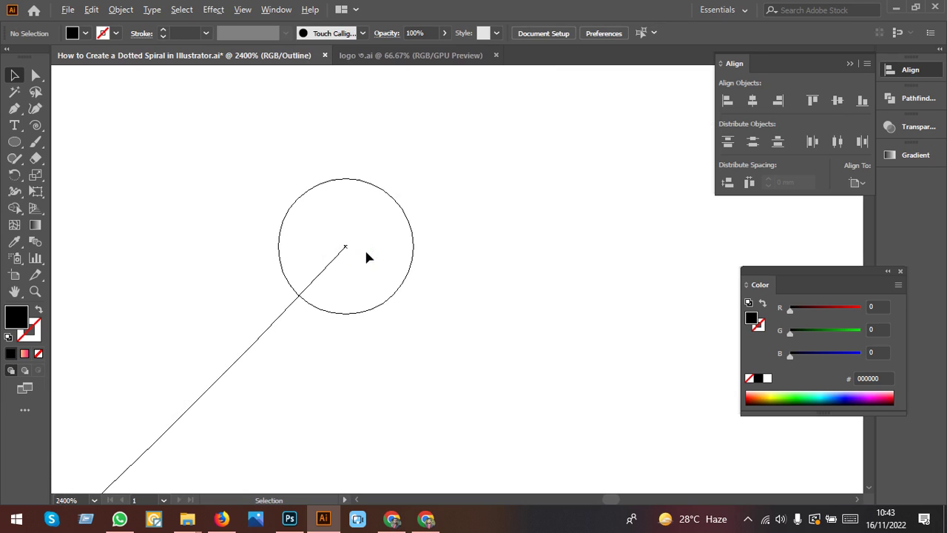
pyautogui.click(384, 302)
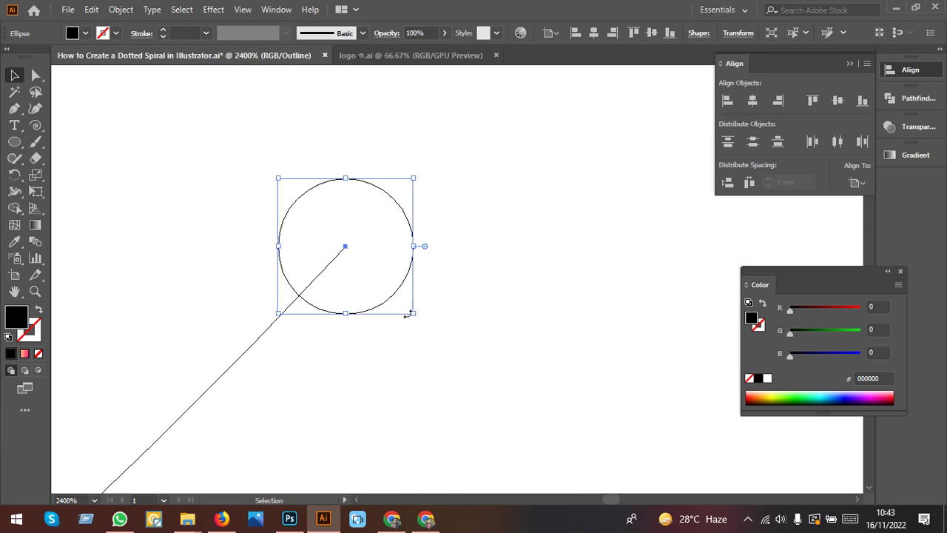
pyautogui.moveTo(413, 313); pyautogui.dragTo(448, 360)
pyautogui.click(492, 300)
pyautogui.scroll(-7, 492, 300)
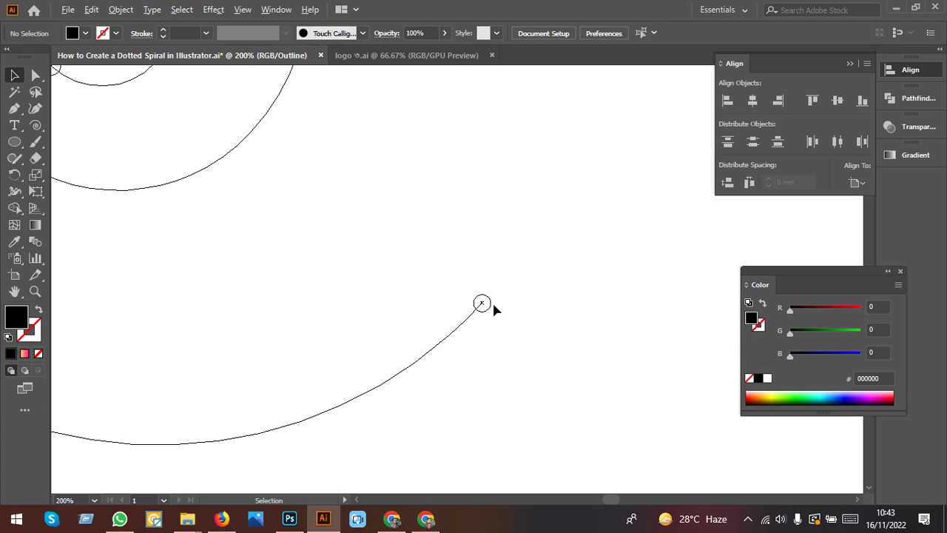
# Return to colour preview and enlarge the outer-end dot to about 5.35 mm.
pyautogui.hotkey('ctrl', 'y')
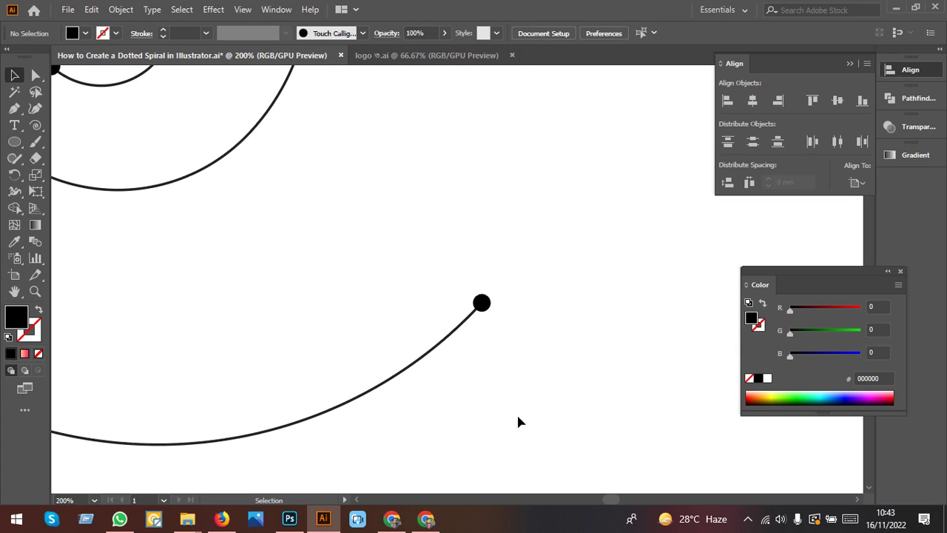
pyautogui.scroll(-1, 516, 403)
pyautogui.scroll(-2, 516, 403)
pyautogui.scroll(1, 546, 424)
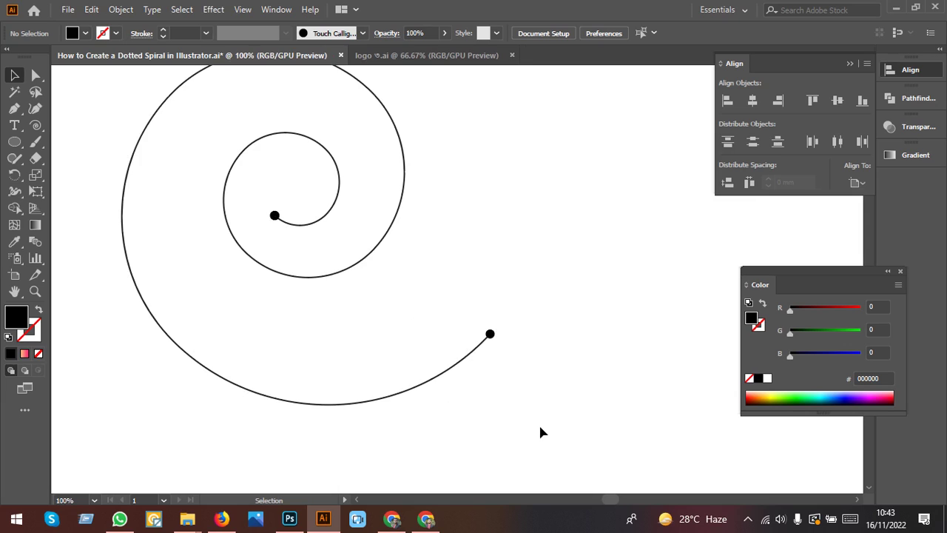
pyautogui.scroll(2, 509, 343)
pyautogui.scroll(1, 473, 337)
pyautogui.click(438, 331)
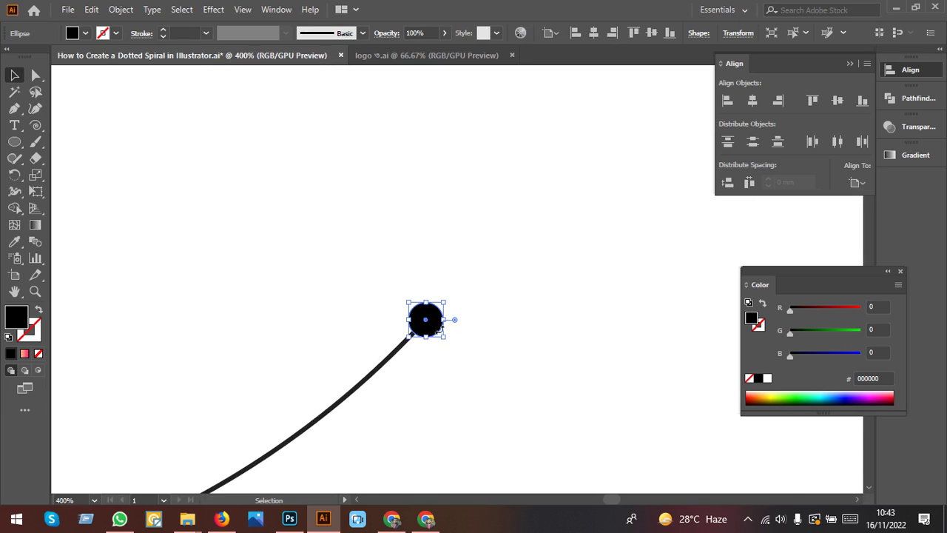
pyautogui.moveTo(443, 337); pyautogui.dragTo(466, 353)
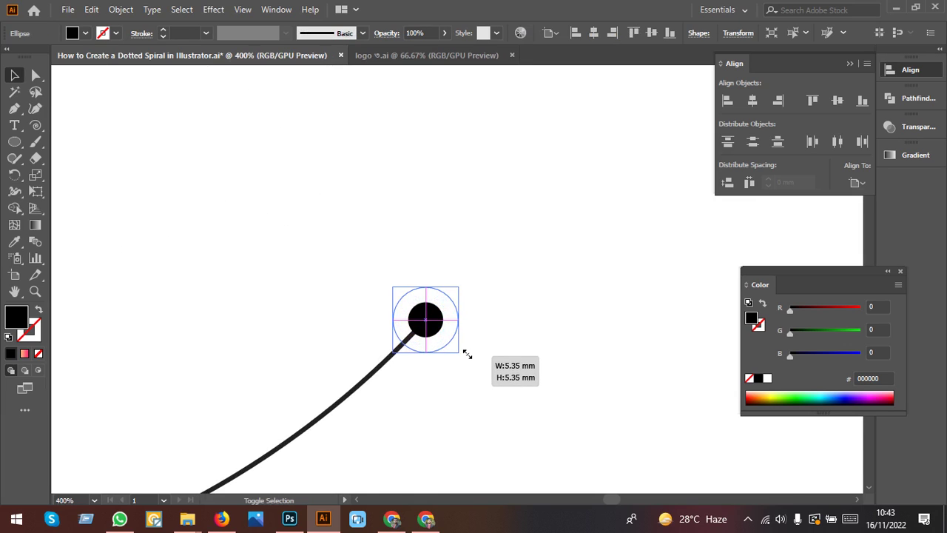
pyautogui.click(531, 387)
# Slightly resize the dot at the spiral's centre.
pyautogui.scroll(-3, 552, 381)
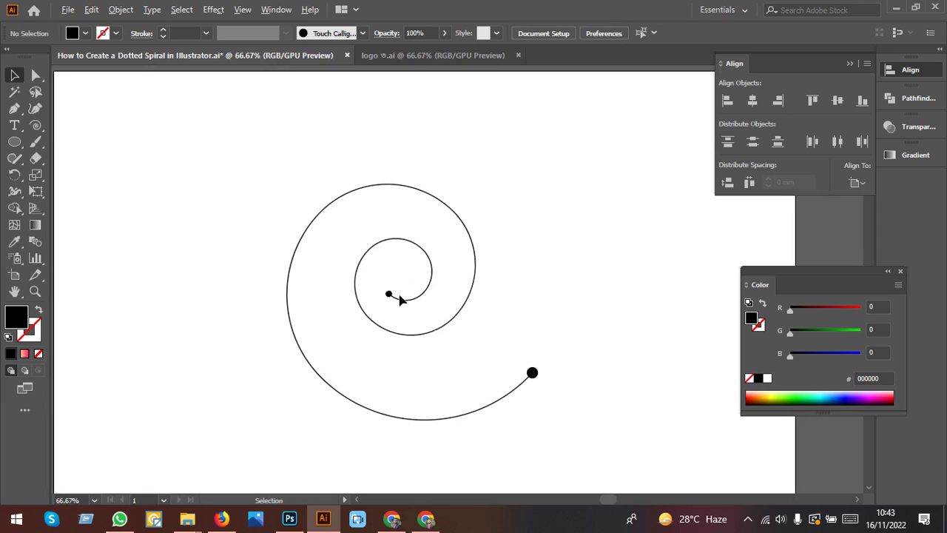
pyautogui.scroll(2, 373, 307)
pyautogui.click(366, 300)
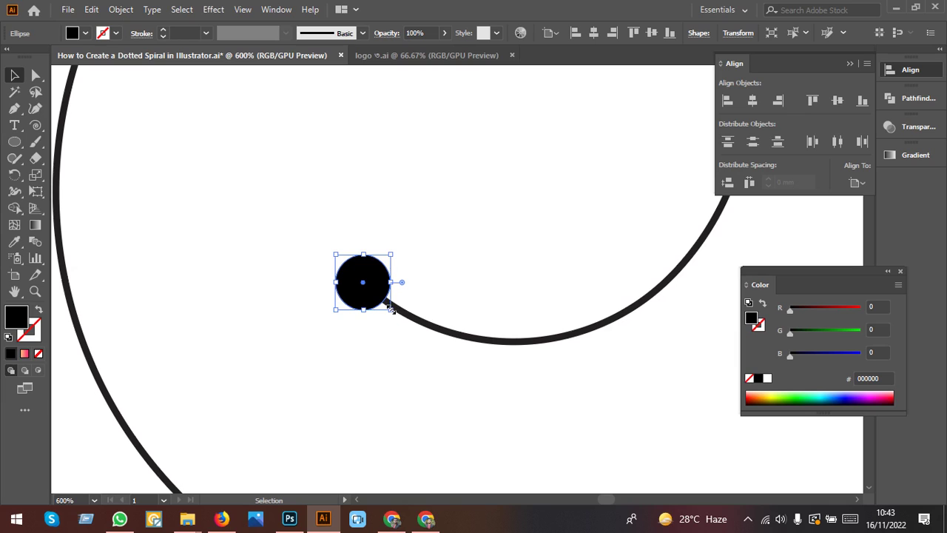
pyautogui.moveTo(392, 309); pyautogui.dragTo(396, 316)
pyautogui.click(405, 396)
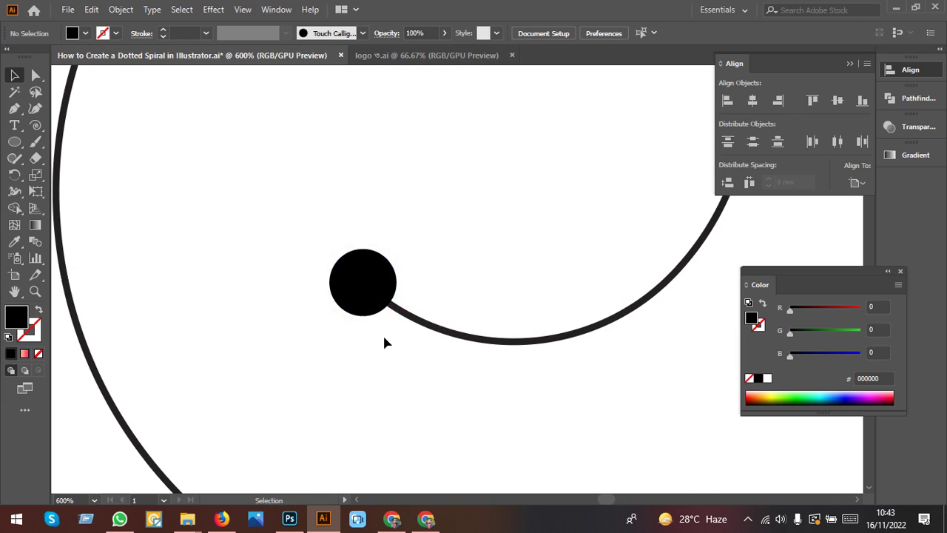
# Fine-tune the outer-end circle's size, enlarging it and then shrinking it slightly.
pyautogui.scroll(-4, 385, 342)
pyautogui.moveTo(507, 431); pyautogui.dragTo(407, 289)
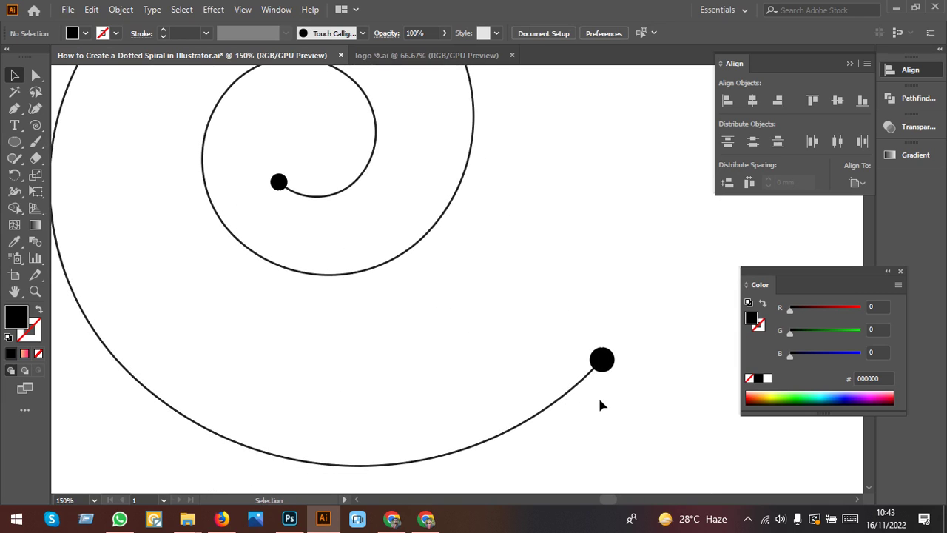
pyautogui.click(608, 364)
pyautogui.moveTo(618, 377); pyautogui.dragTo(625, 389)
pyautogui.click(650, 431)
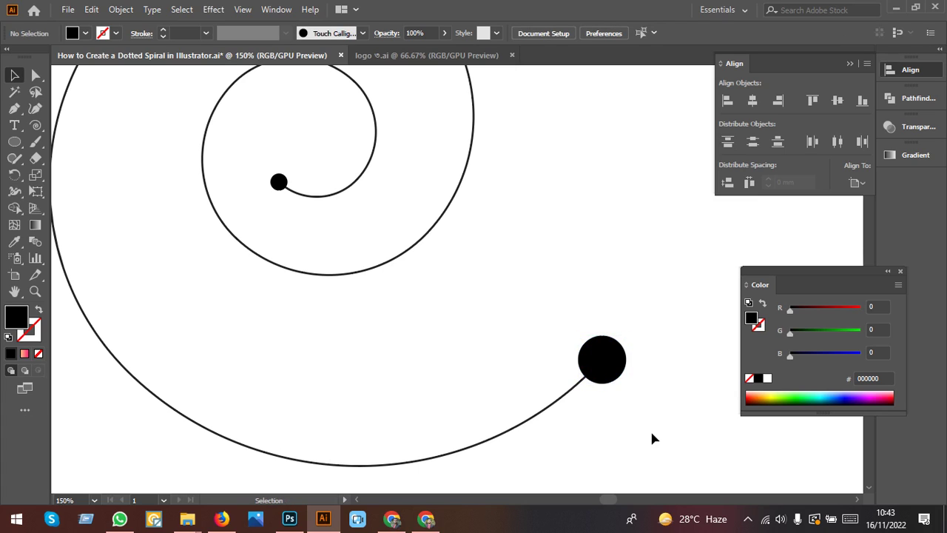
pyautogui.click(618, 376)
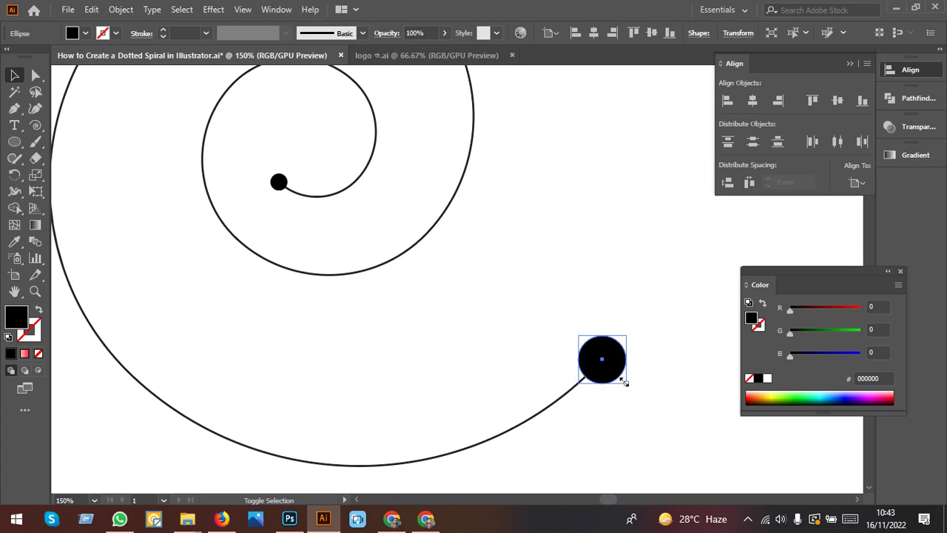
pyautogui.moveTo(625, 381); pyautogui.dragTo(623, 379)
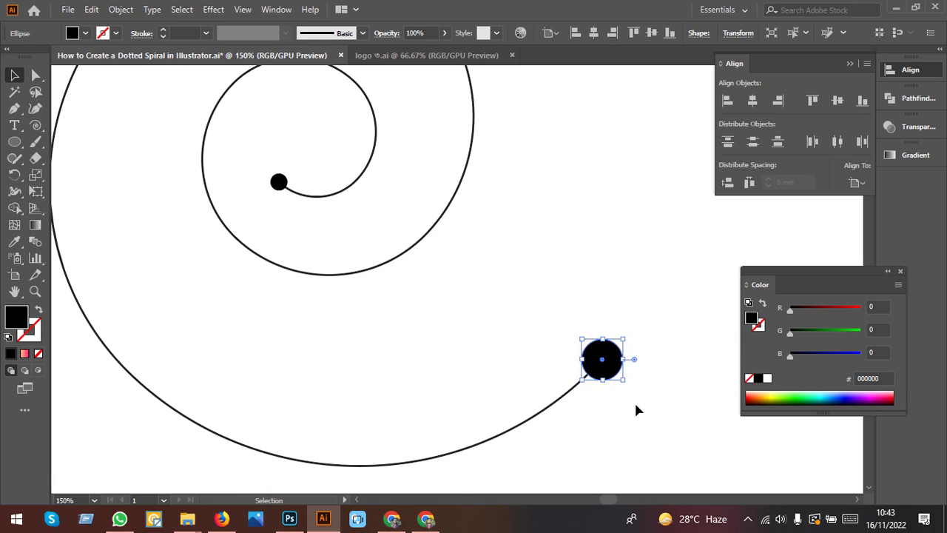
pyautogui.scroll(-1, 637, 409)
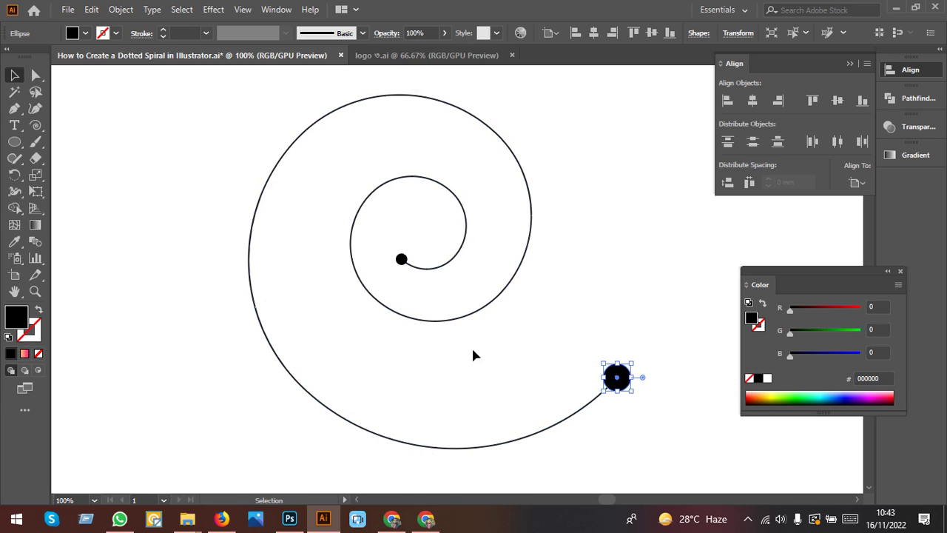
pyautogui.click(502, 382)
pyautogui.moveTo(523, 377); pyautogui.dragTo(489, 374)
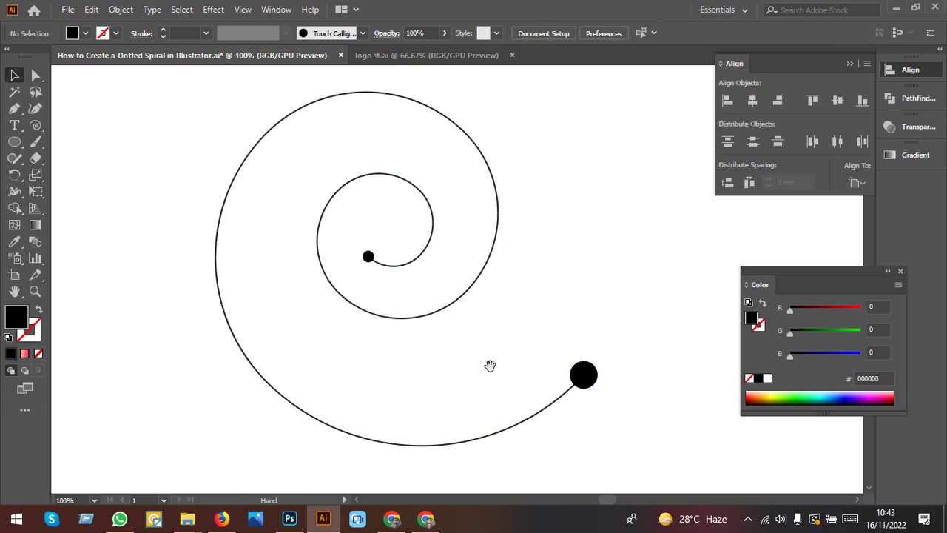
pyautogui.click(584, 376)
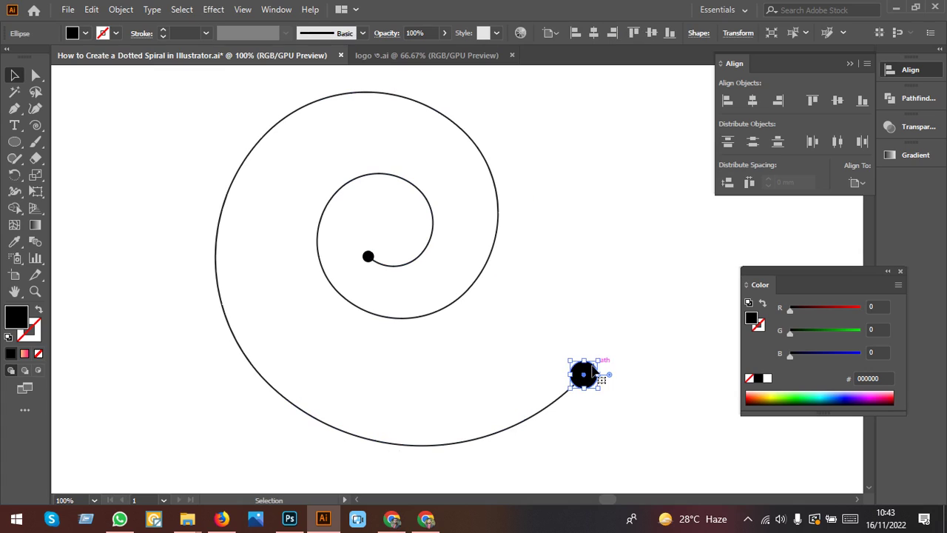
# Select both end circles and set Object > Blend Options spacing to Specified Steps.
pyautogui.keyDown('shift'); pyautogui.click(368, 257); pyautogui.keyUp('shift')
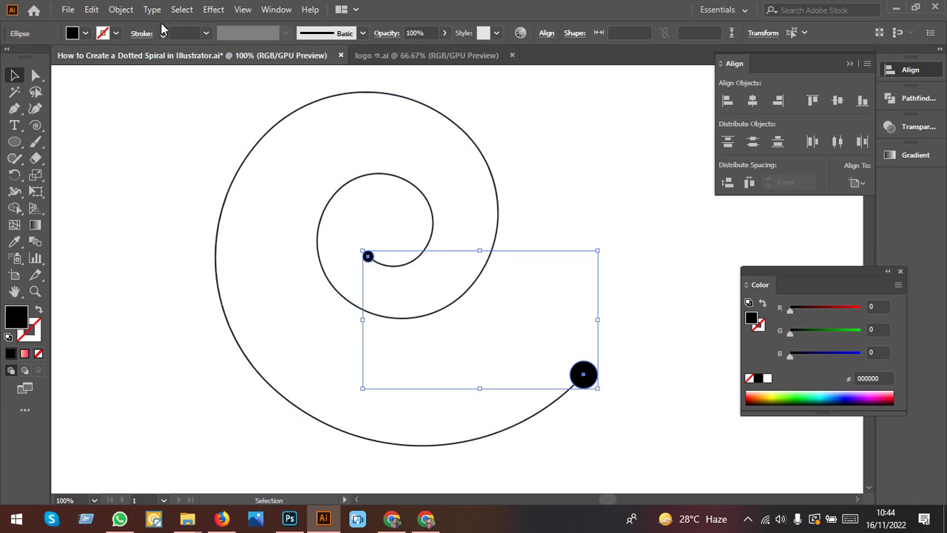
pyautogui.click(129, 12)
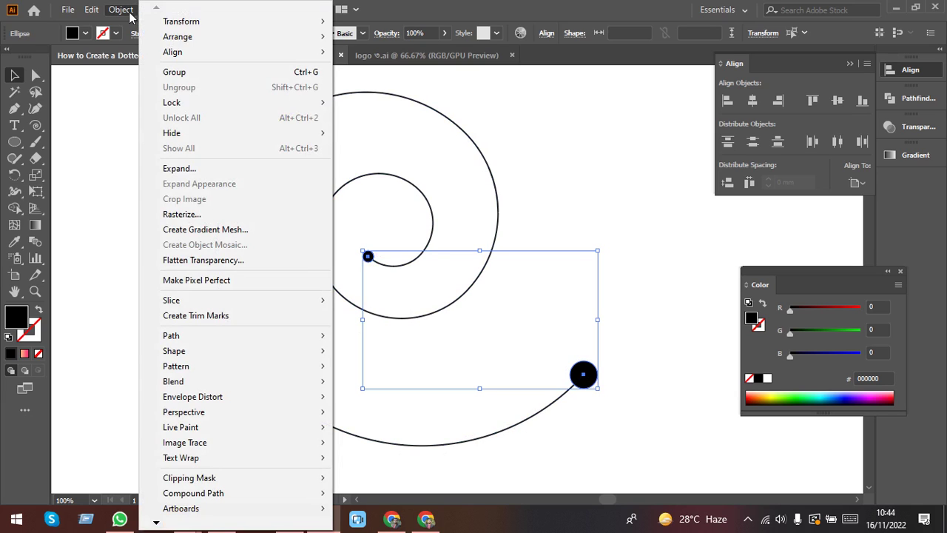
pyautogui.moveTo(173, 381)
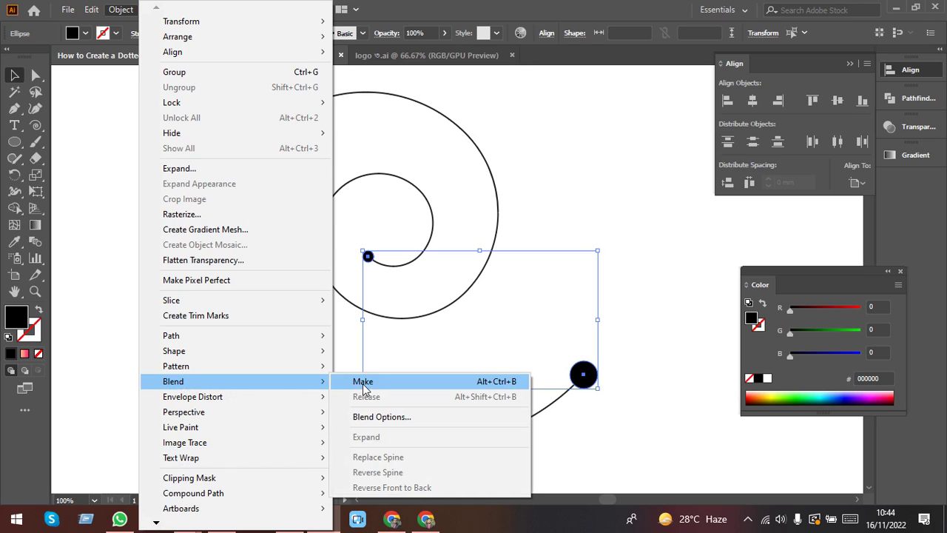
pyautogui.click(385, 417)
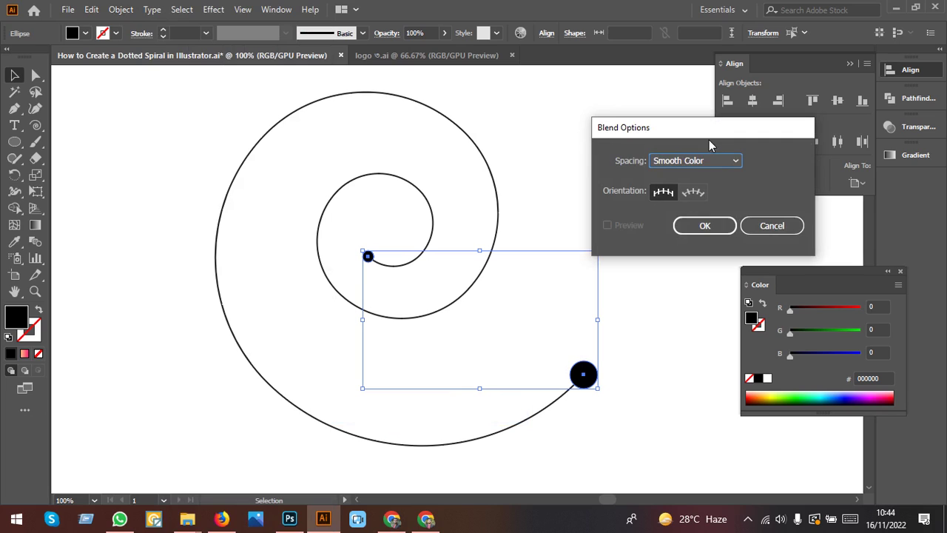
pyautogui.moveTo(709, 140); pyautogui.dragTo(624, 111)
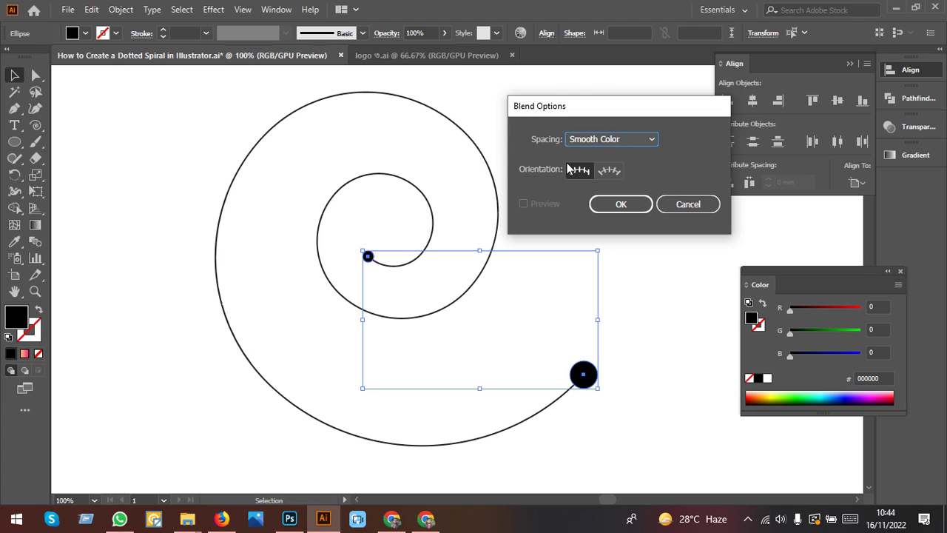
pyautogui.click(631, 139)
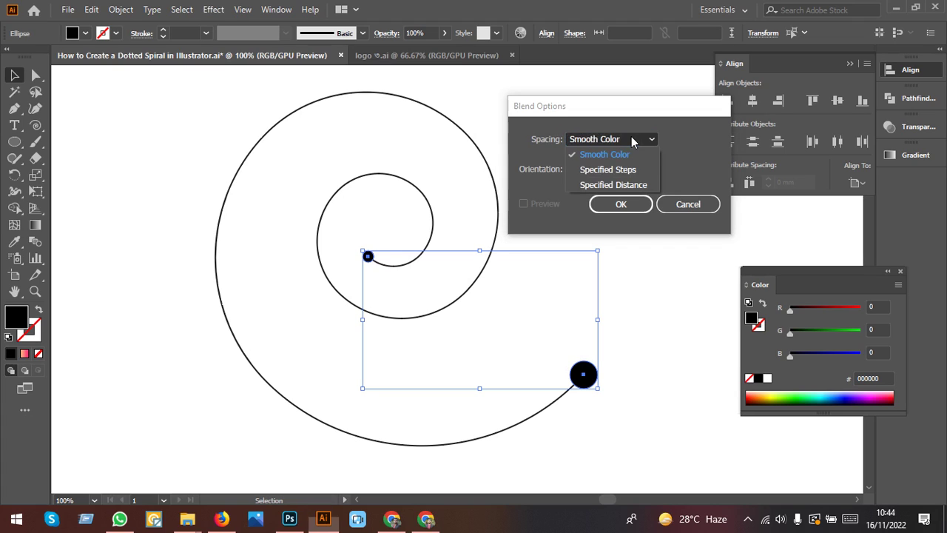
pyautogui.click(603, 170)
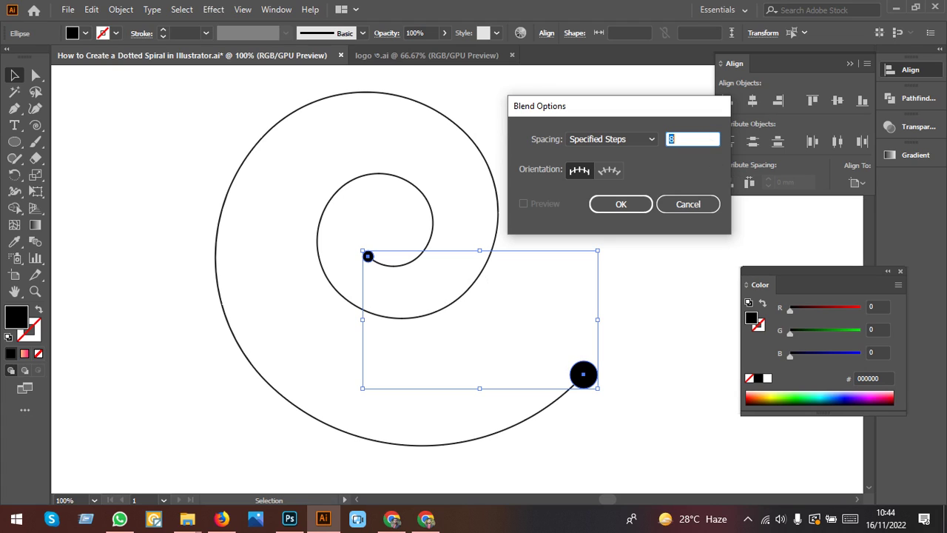
pyautogui.click(629, 210)
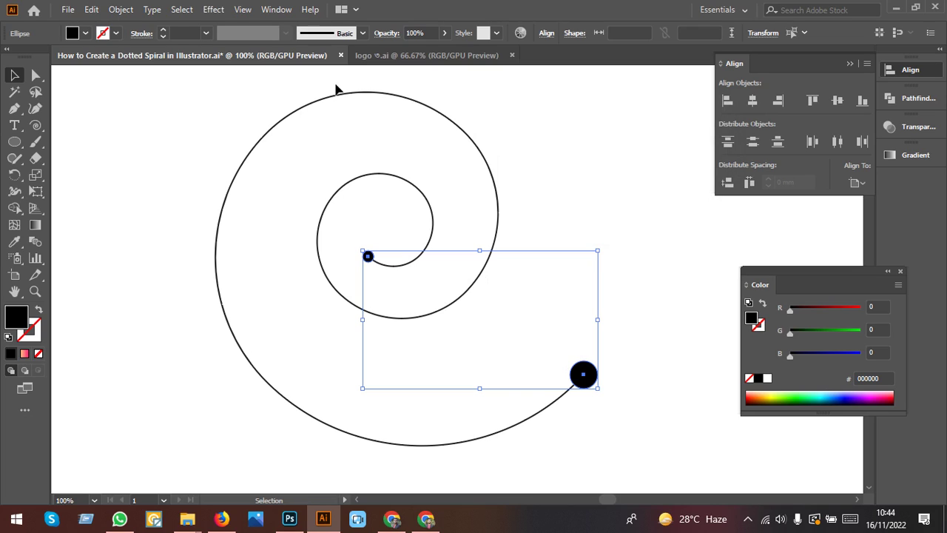
# Make a blend between the two circles, then select the blend together with the spiral.
pyautogui.click(120, 9)
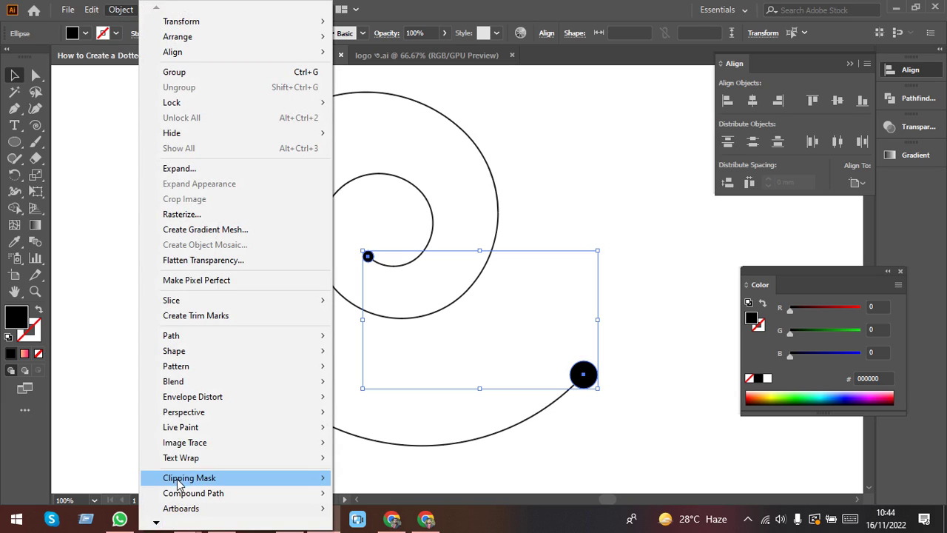
pyautogui.moveTo(173, 381)
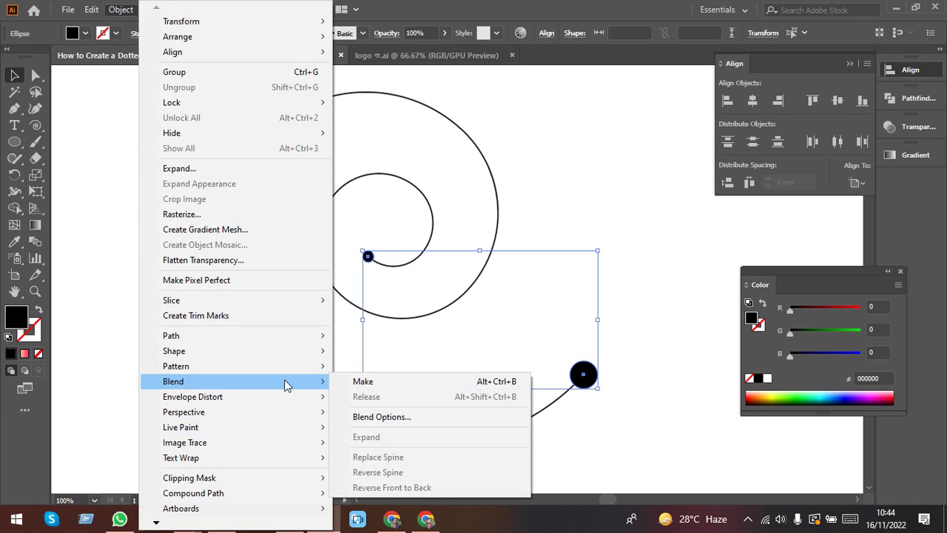
pyautogui.click(356, 382)
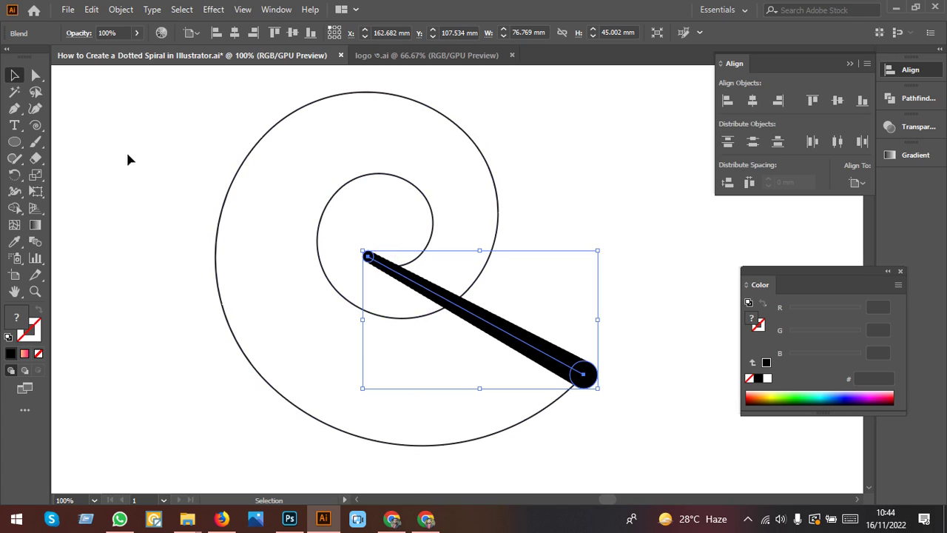
pyautogui.moveTo(127, 159); pyautogui.dragTo(522, 405)
pyautogui.click(524, 371)
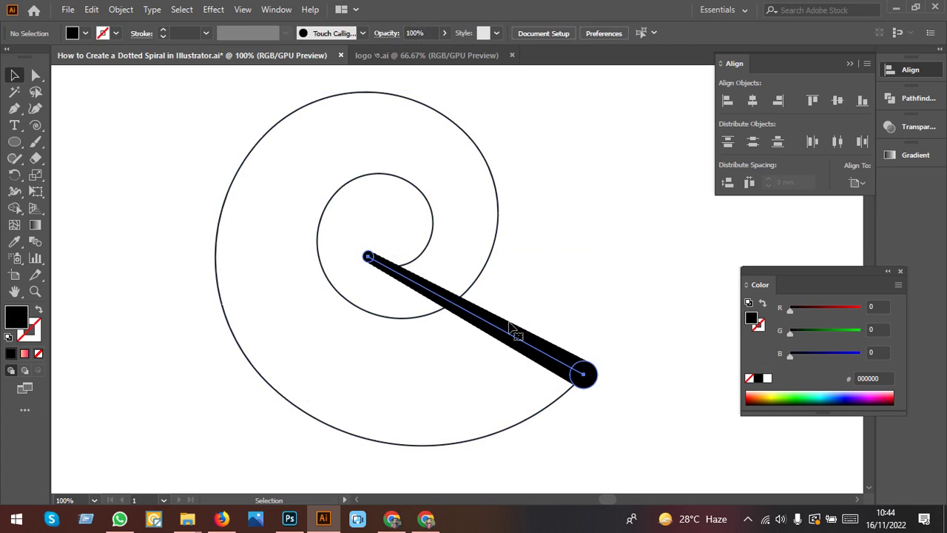
pyautogui.click(515, 334)
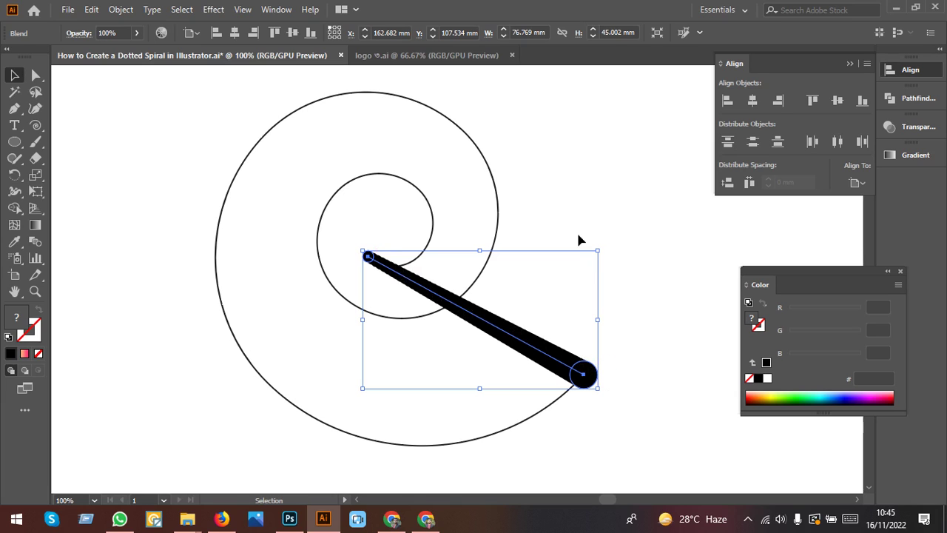
pyautogui.moveTo(578, 144); pyautogui.dragTo(346, 406)
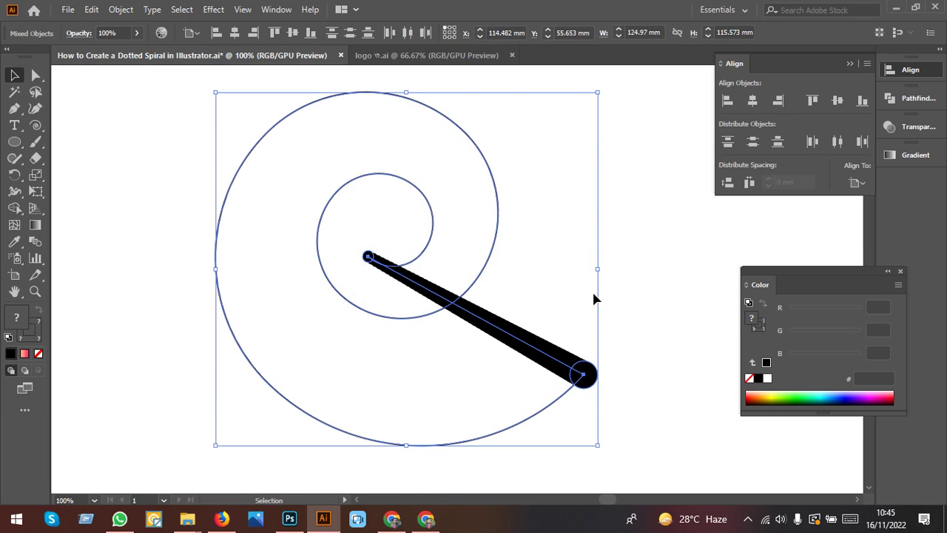
pyautogui.click(126, 10)
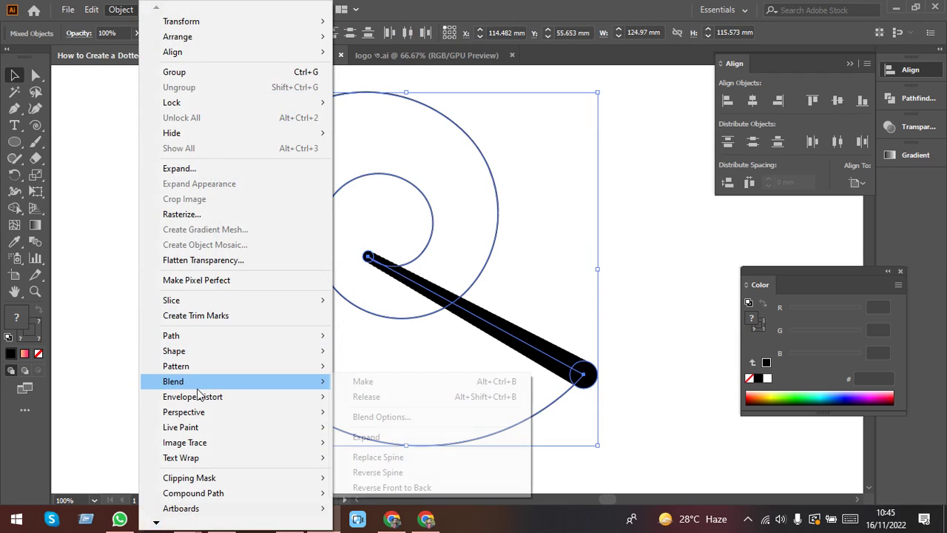
pyautogui.moveTo(173, 381)
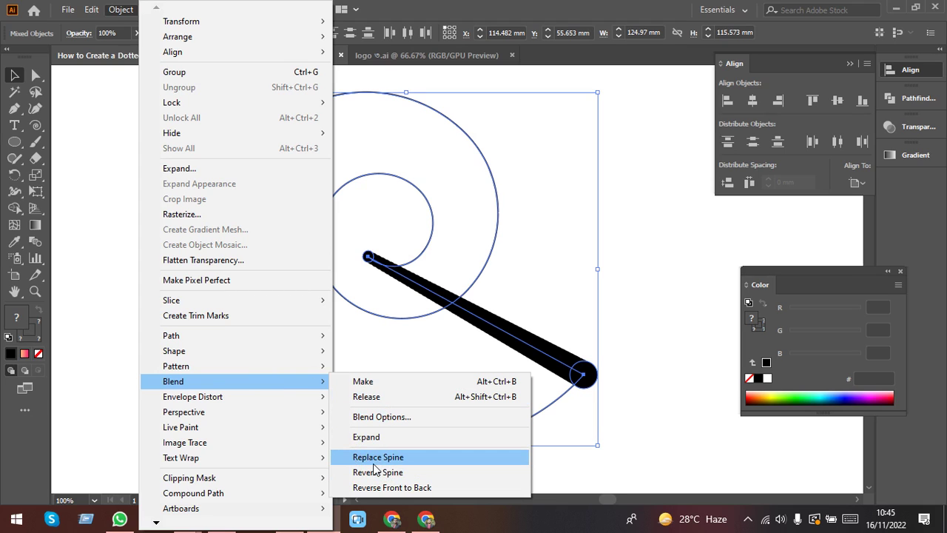
# Make the circle blend follow the spiral path and zoom out to see the whole spiral.
pyautogui.click(378, 458)
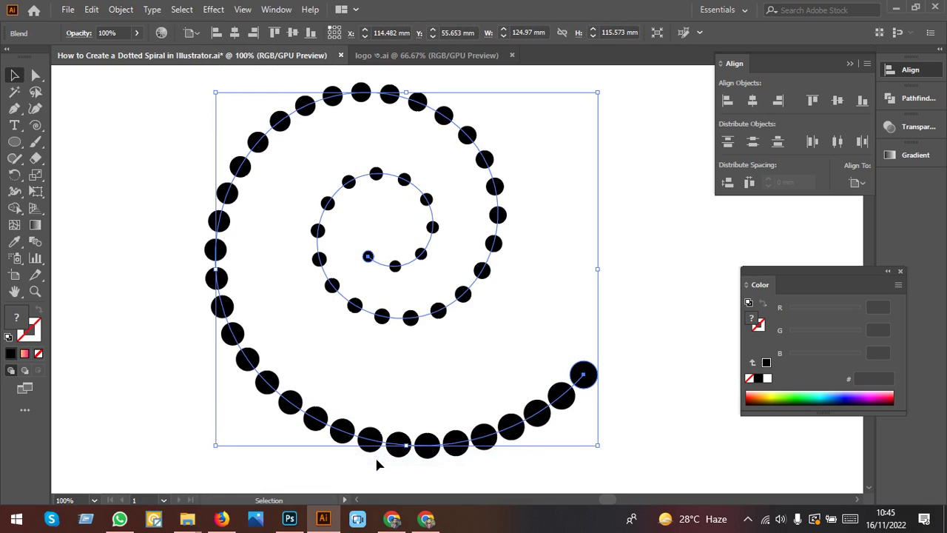
pyautogui.moveTo(481, 377); pyautogui.dragTo(440, 359)
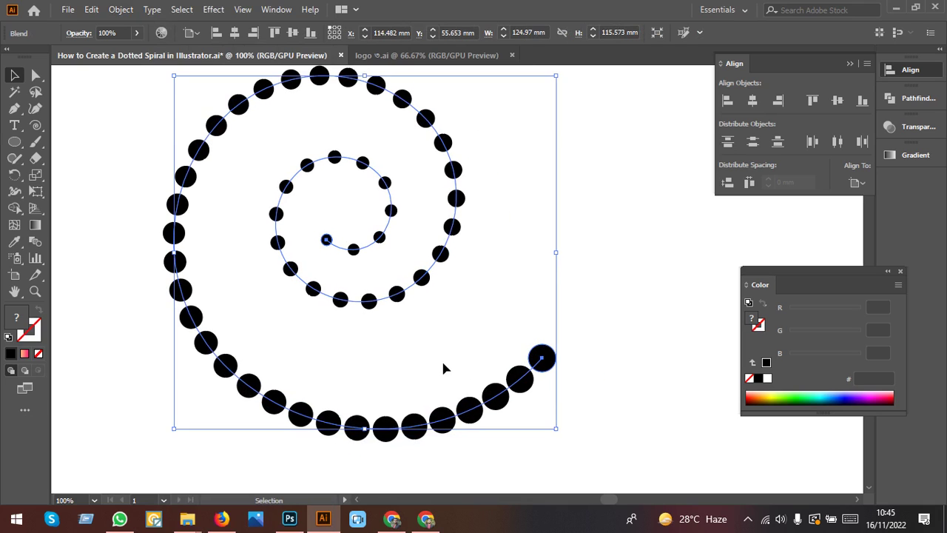
pyautogui.hotkey('ctrl', '-')
pyautogui.click(603, 308)
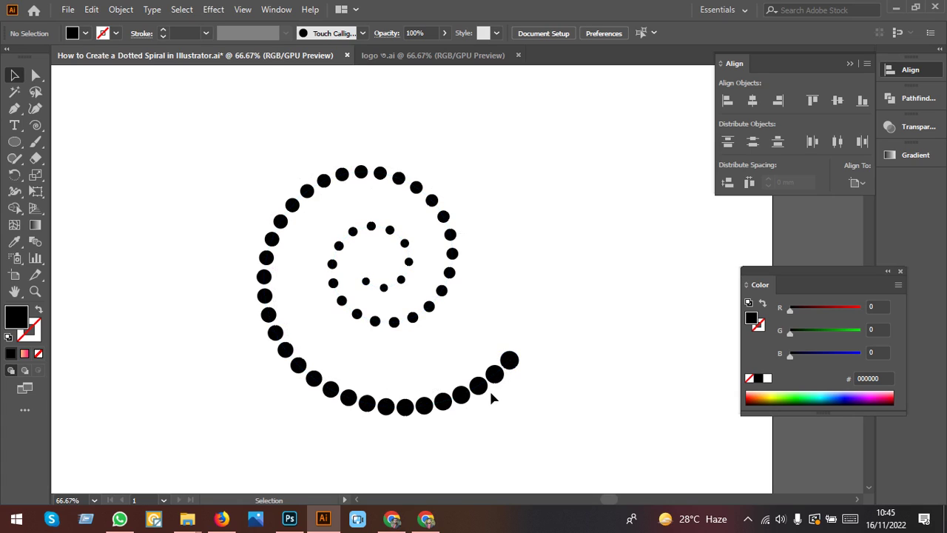
pyautogui.keyDown('alt'); pyautogui.scroll(1, 497, 393); pyautogui.keyUp('alt')
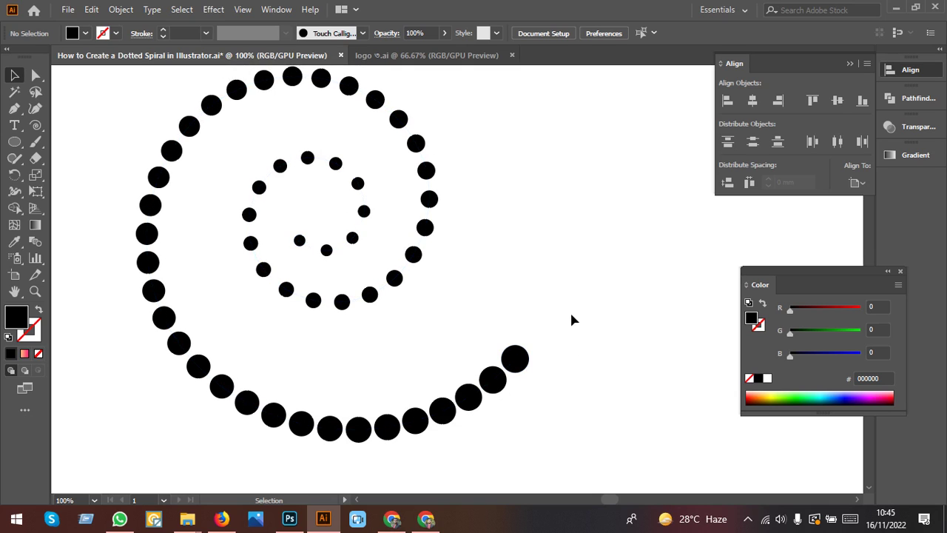
pyautogui.keyDown('alt'); pyautogui.scroll(2, 301, 243); pyautogui.keyUp('alt')
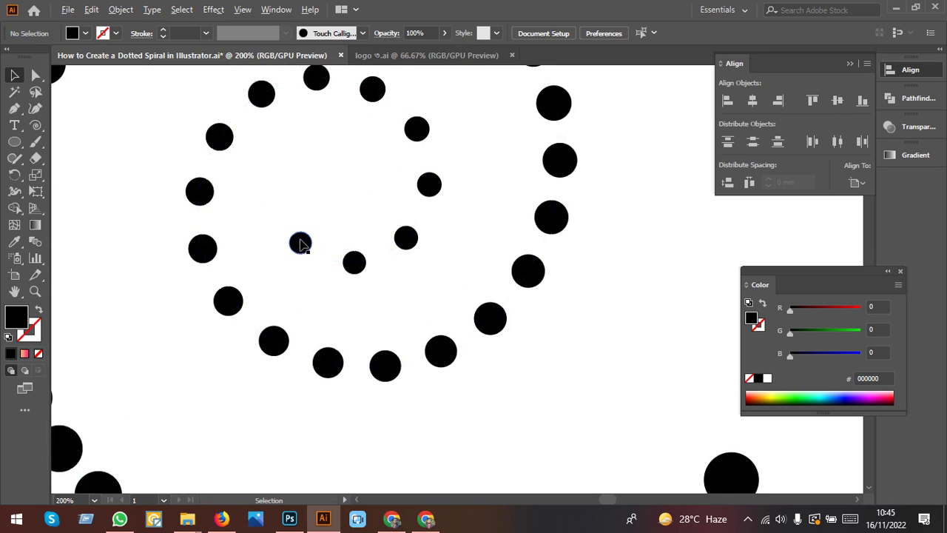
# Shrink the blend's innermost circle so the dots start tiny at the spiral's centre.
pyautogui.click(300, 244)
pyautogui.doubleClick(300, 244)
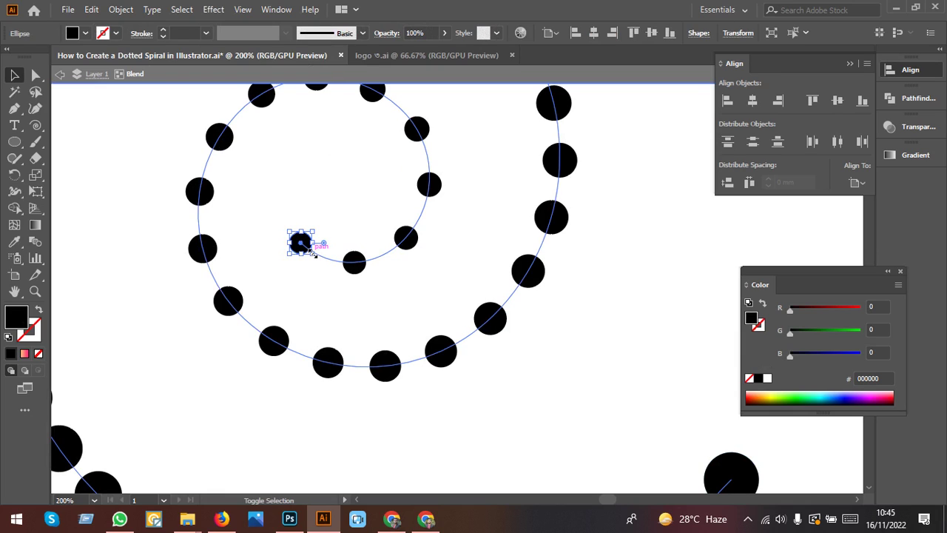
pyautogui.moveTo(314, 253); pyautogui.dragTo(310, 252)
pyautogui.click(314, 273)
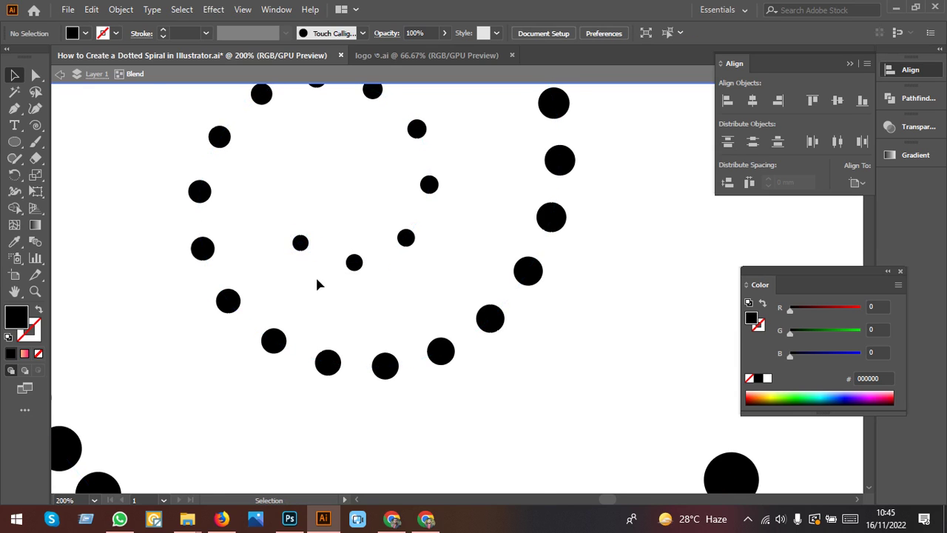
pyautogui.scroll(-3, 315, 275)
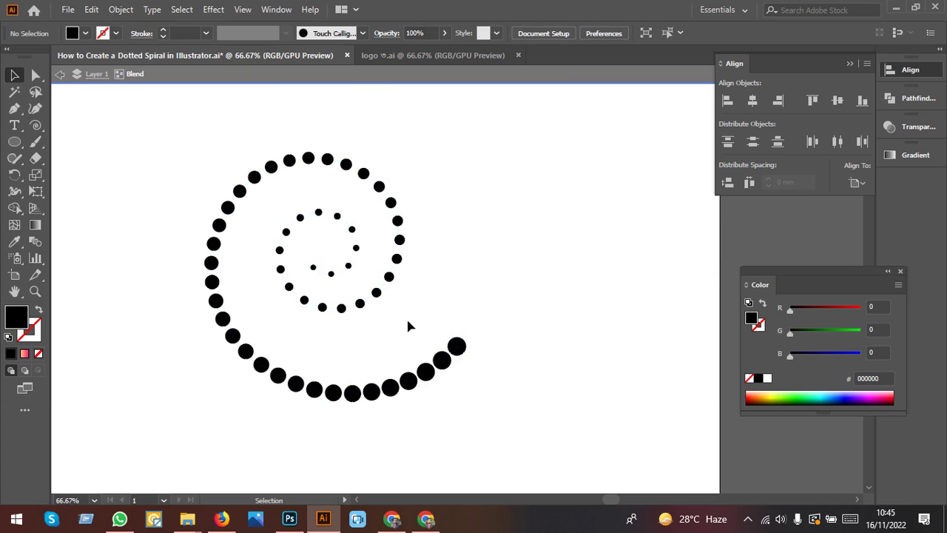
pyautogui.click(456, 346)
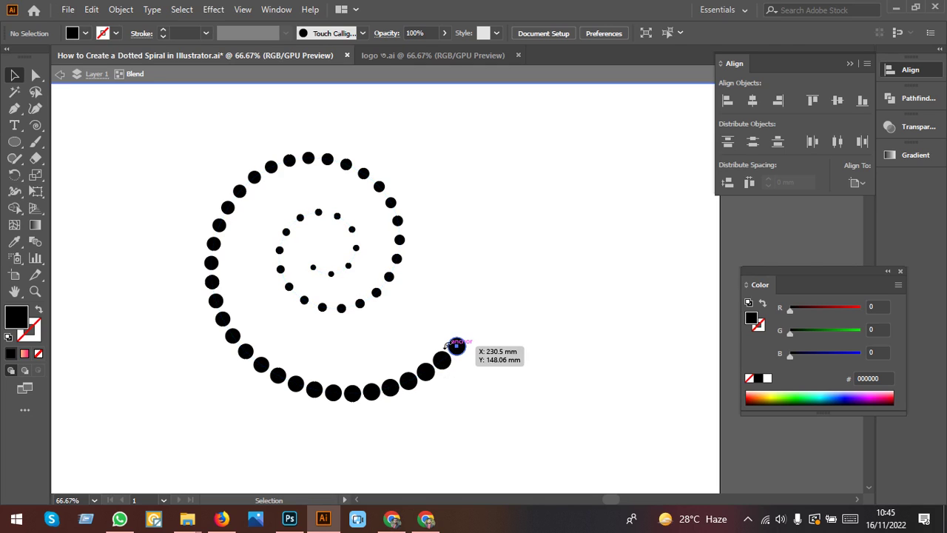
pyautogui.click(439, 393)
pyautogui.click(438, 365)
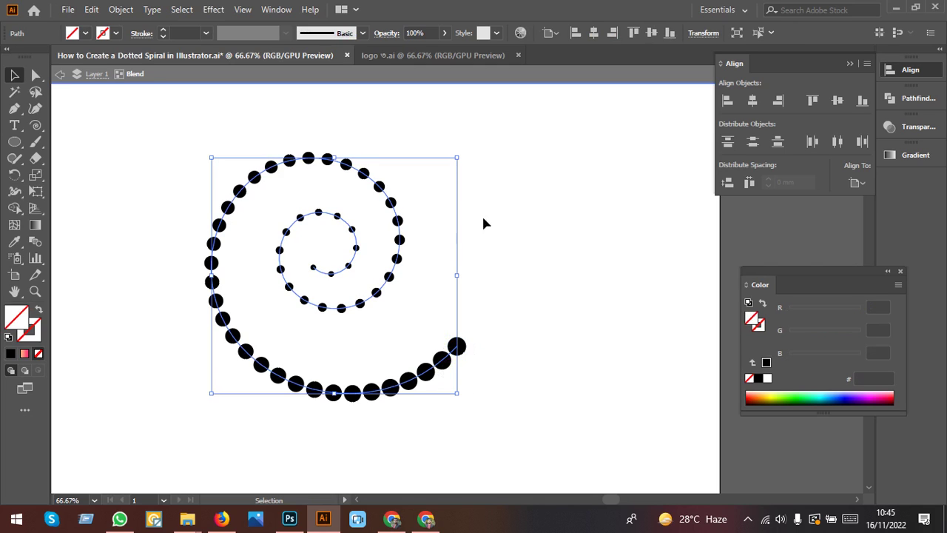
pyautogui.click(120, 10)
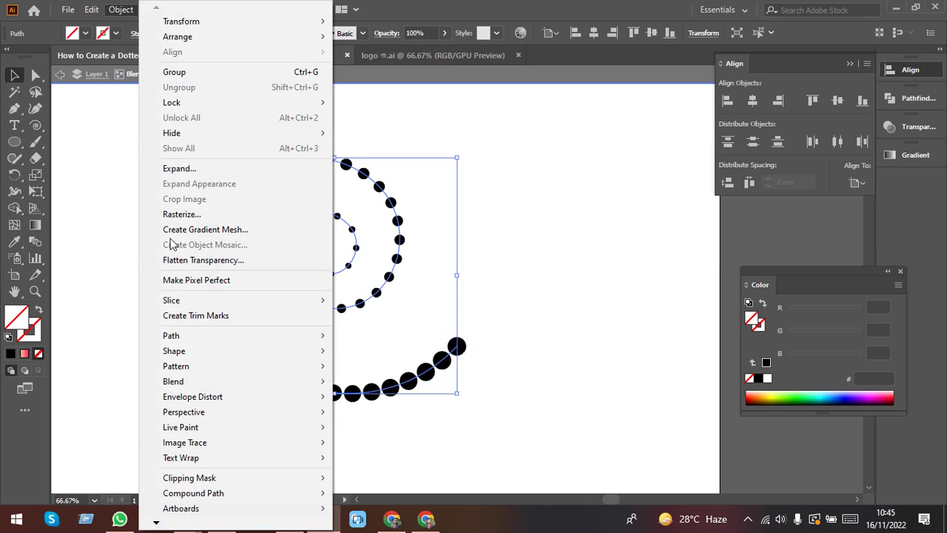
pyautogui.moveTo(174, 381)
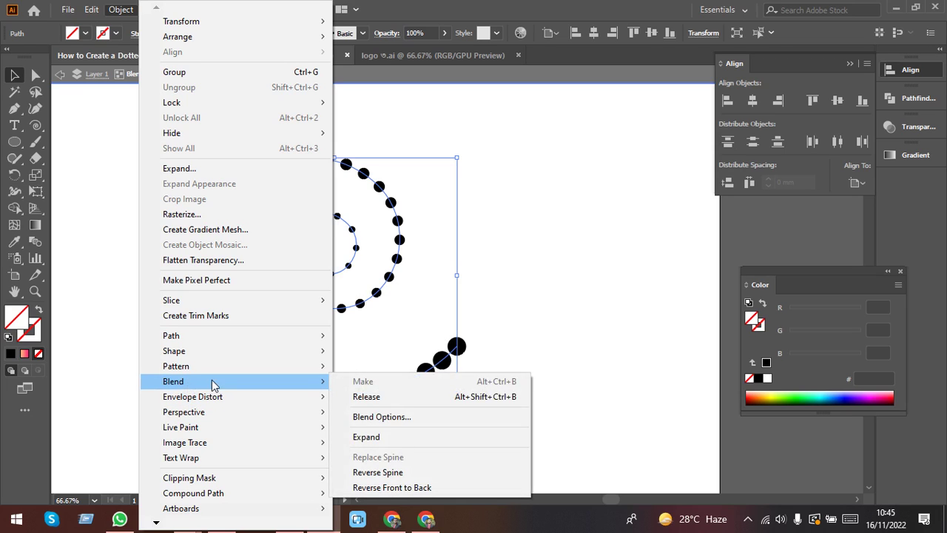
pyautogui.click(393, 420)
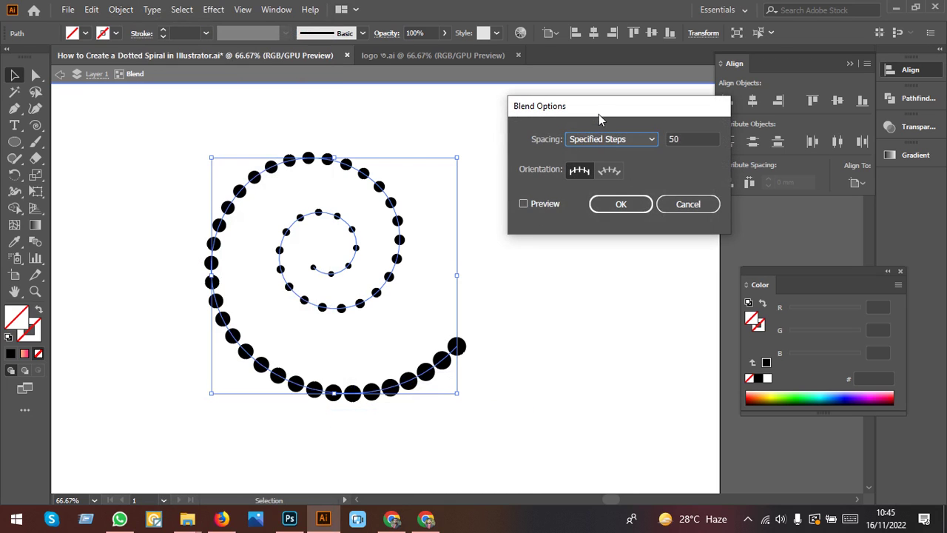
pyautogui.click(539, 206)
pyautogui.click(689, 137)
pyautogui.press('Up')
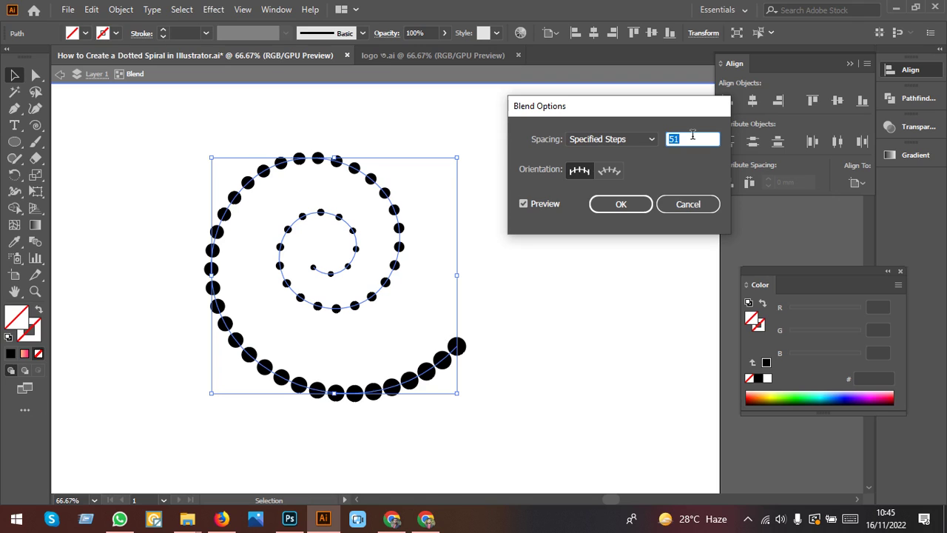
pyautogui.press('Up')
pyautogui.press('Up')
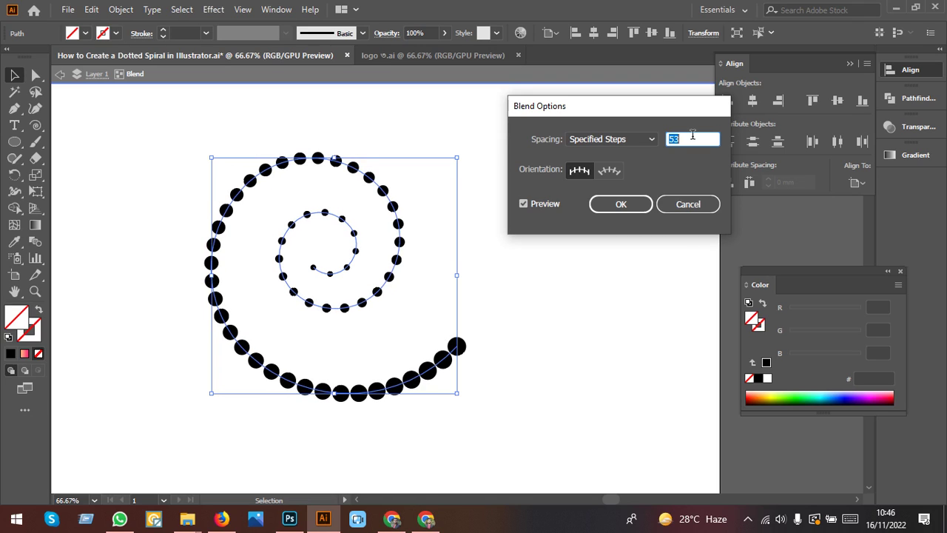
pyautogui.press('Up')
pyautogui.press('Up')
pyautogui.press('Down')
pyautogui.press('Down')
pyautogui.press('Down')
pyautogui.press('Down')
pyautogui.press('Down')
pyautogui.press('Down')
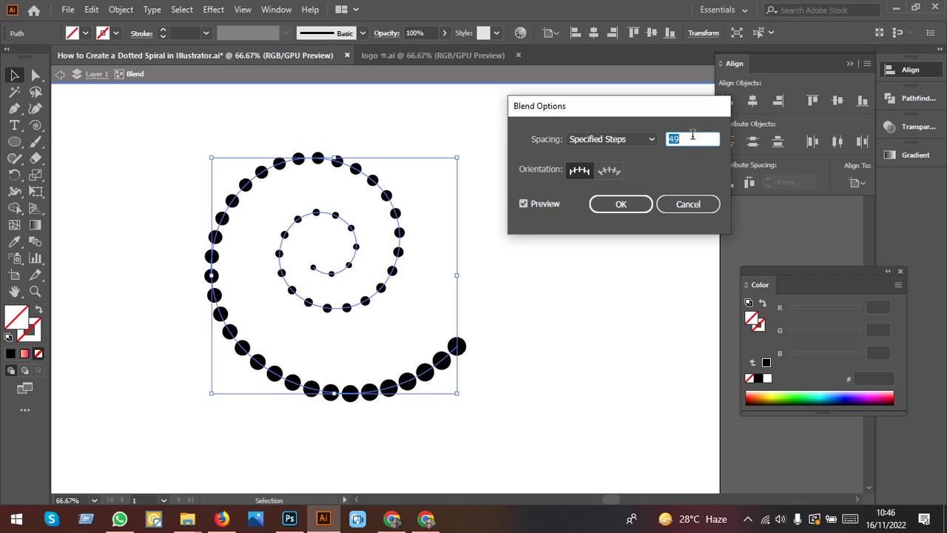
pyautogui.press('Up')
# Expand the selected spiral blend with Object > Expand into a group of separate circles.
pyautogui.click(621, 204)
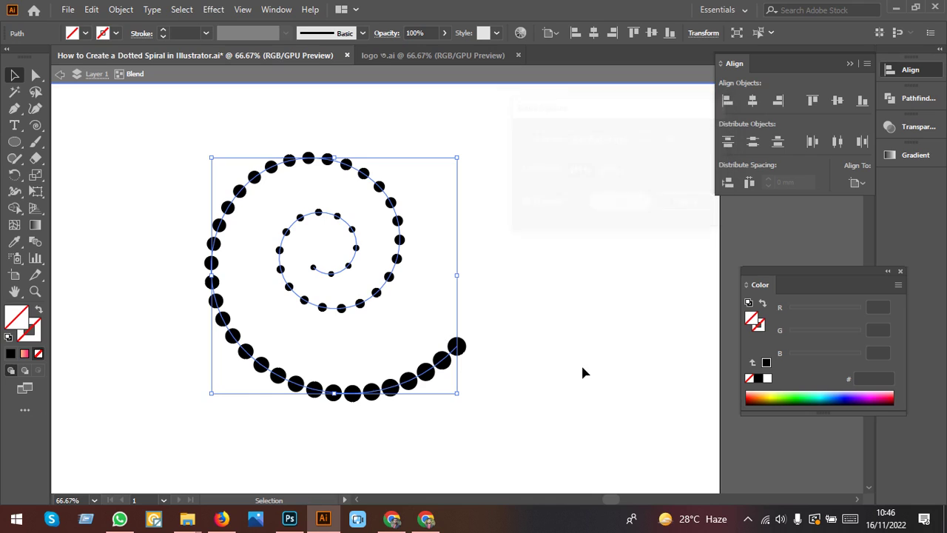
pyautogui.click(580, 364)
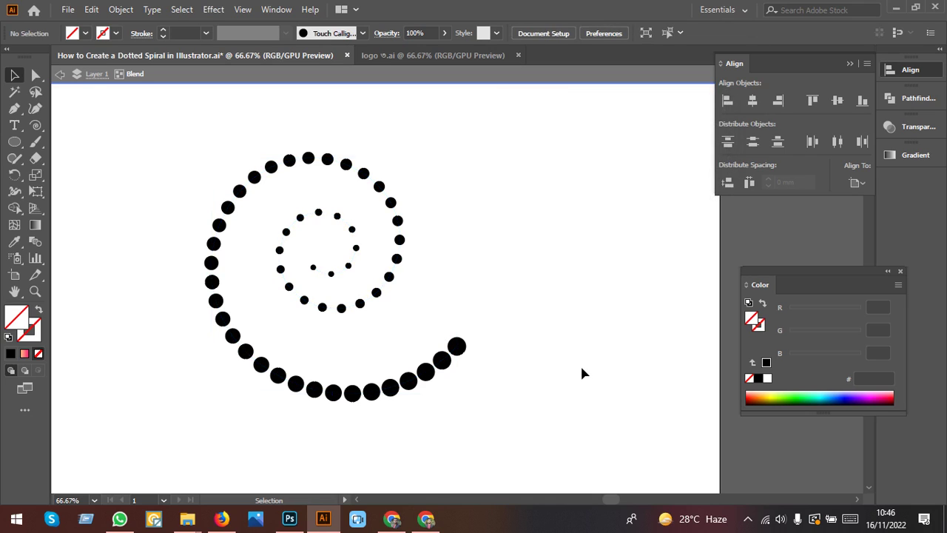
pyautogui.moveTo(528, 155); pyautogui.dragTo(272, 430)
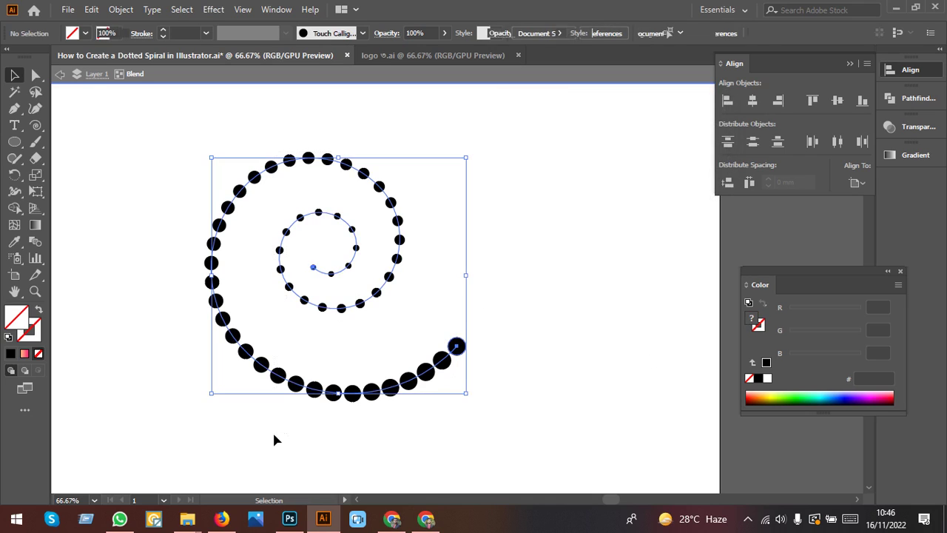
pyautogui.click(121, 9)
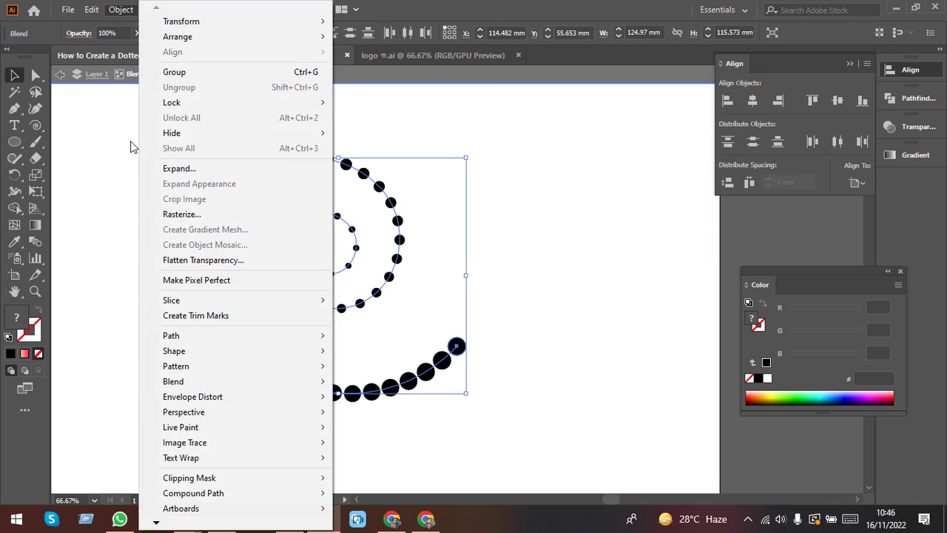
pyautogui.click(181, 169)
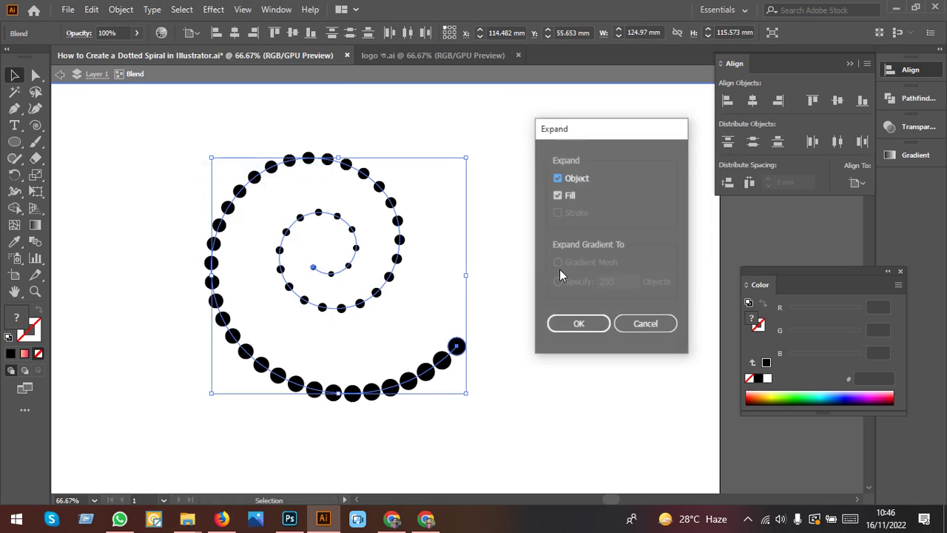
pyautogui.click(589, 329)
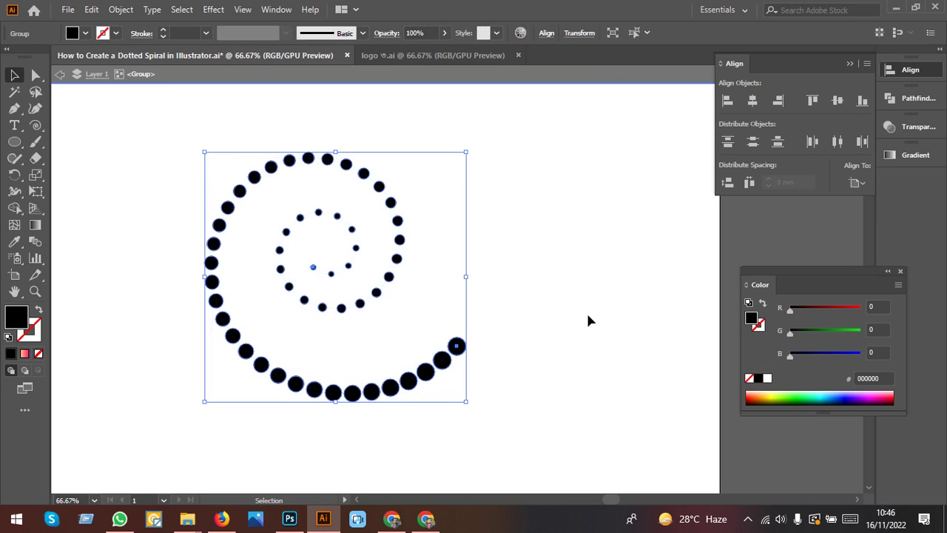
pyautogui.scroll(-2, 464, 318)
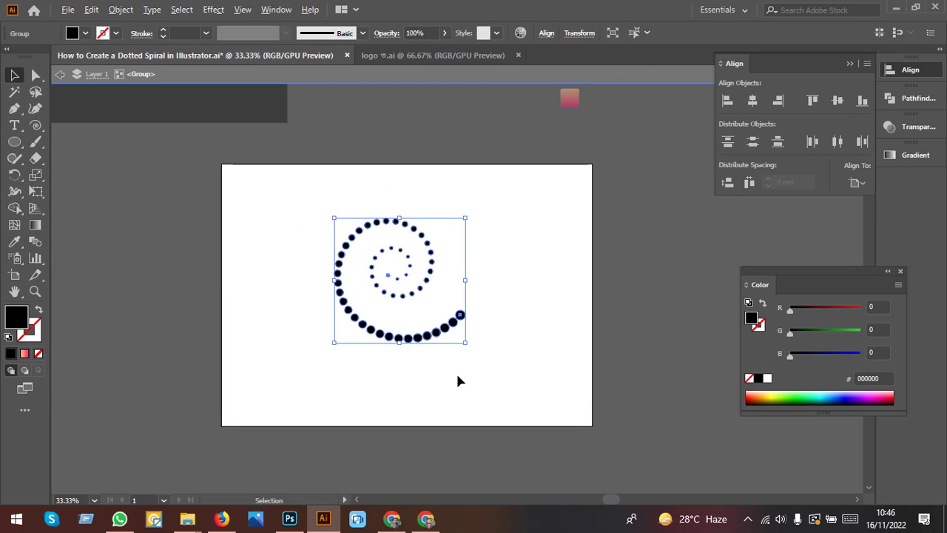
# Draw a rectangle covering the whole artboard and fill it with dark grey 1A1A1A.
pyautogui.click(457, 380)
pyautogui.scroll(1, 563, 219)
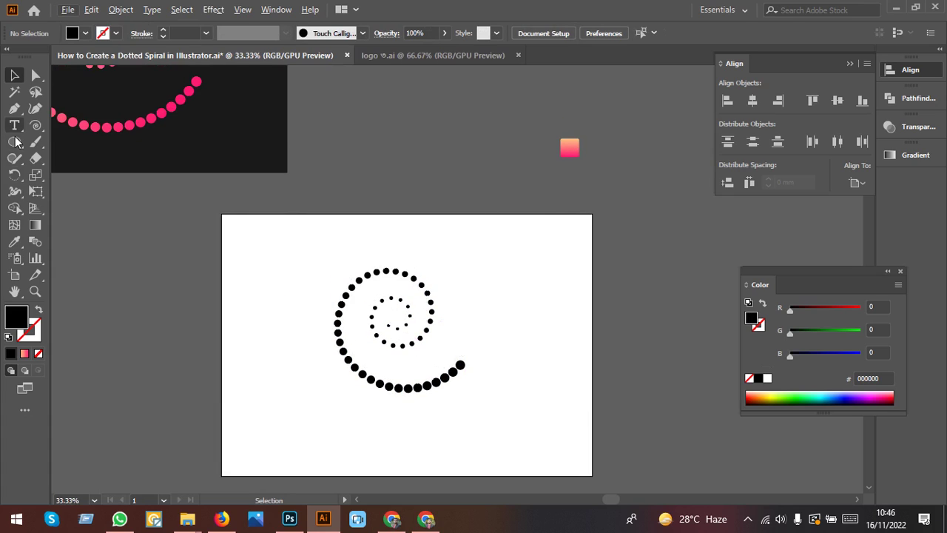
pyautogui.moveTo(14, 141); pyautogui.dragTo(66, 141)
pyautogui.scroll(-1, 342, 246)
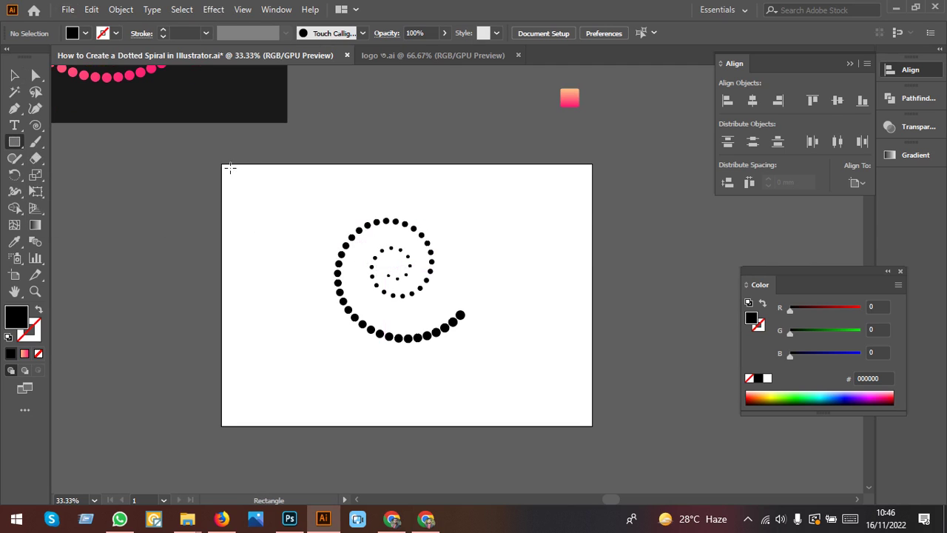
pyautogui.moveTo(222, 164); pyautogui.dragTo(589, 423)
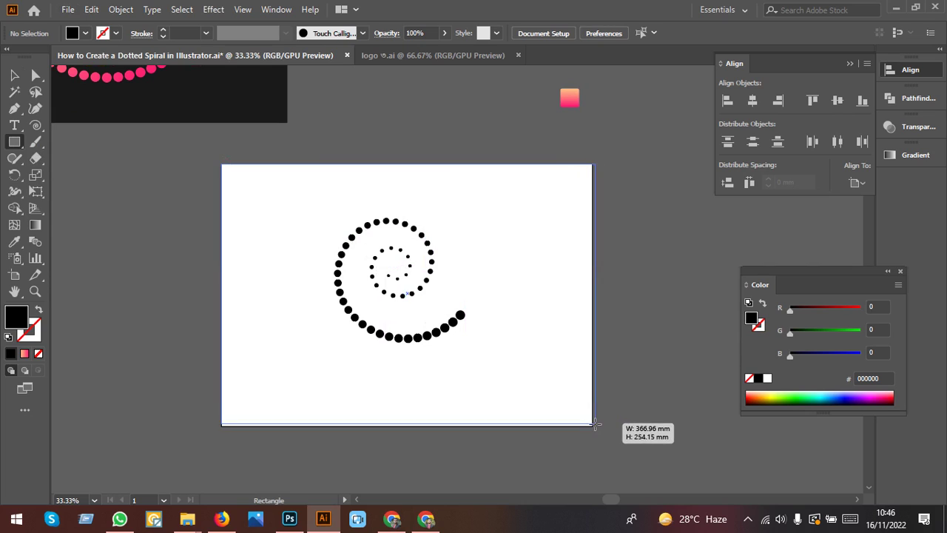
pyautogui.moveTo(589, 423); pyautogui.dragTo(591, 425)
pyautogui.click(86, 33)
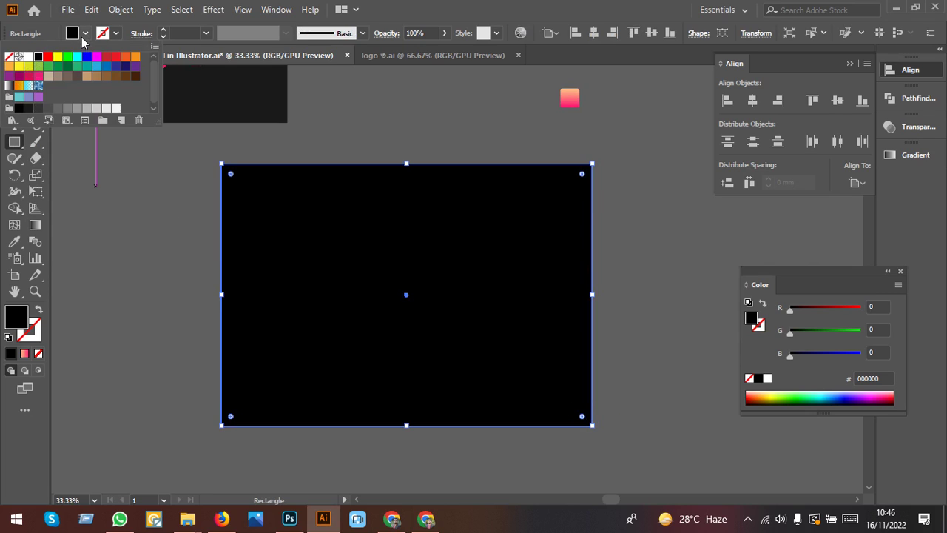
pyautogui.click(28, 105)
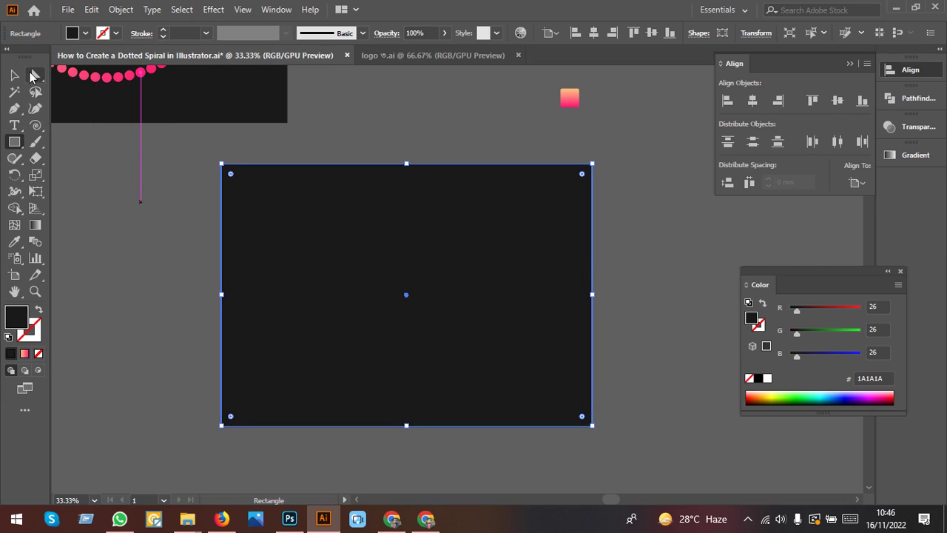
# Send the dark grey rectangle behind the spiral with Arrange > Send to Back.
pyautogui.click(14, 75)
pyautogui.click(114, 222)
pyautogui.rightClick(474, 286)
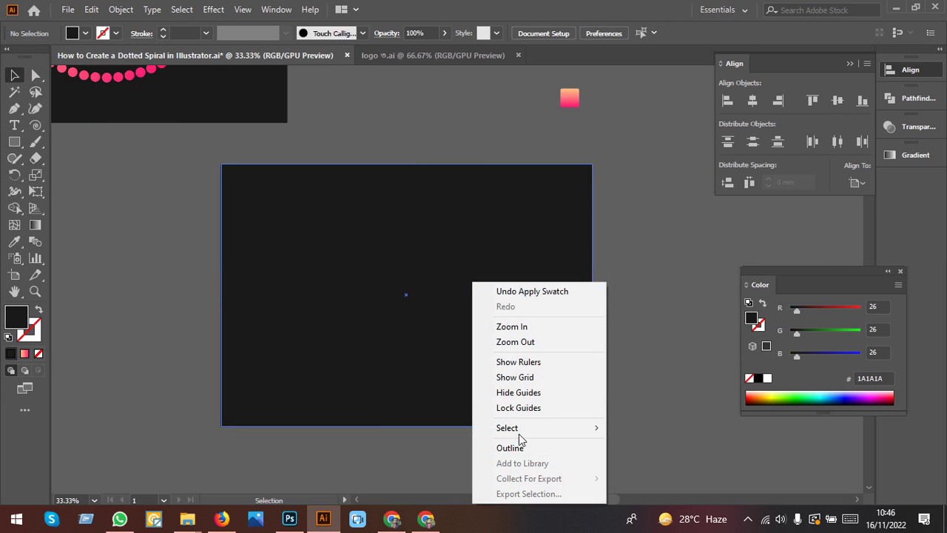
pyautogui.click(386, 366)
pyautogui.rightClick(387, 362)
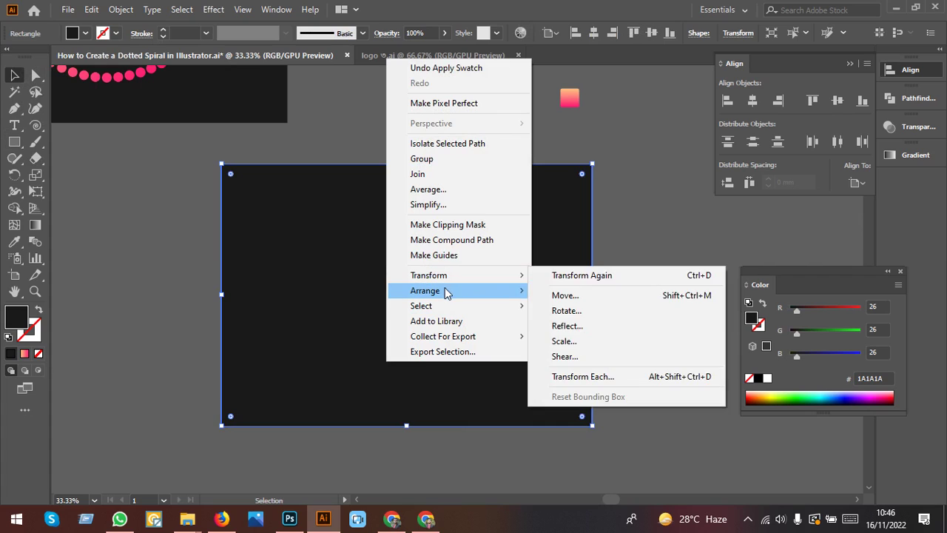
pyautogui.click(599, 335)
pyautogui.click(621, 359)
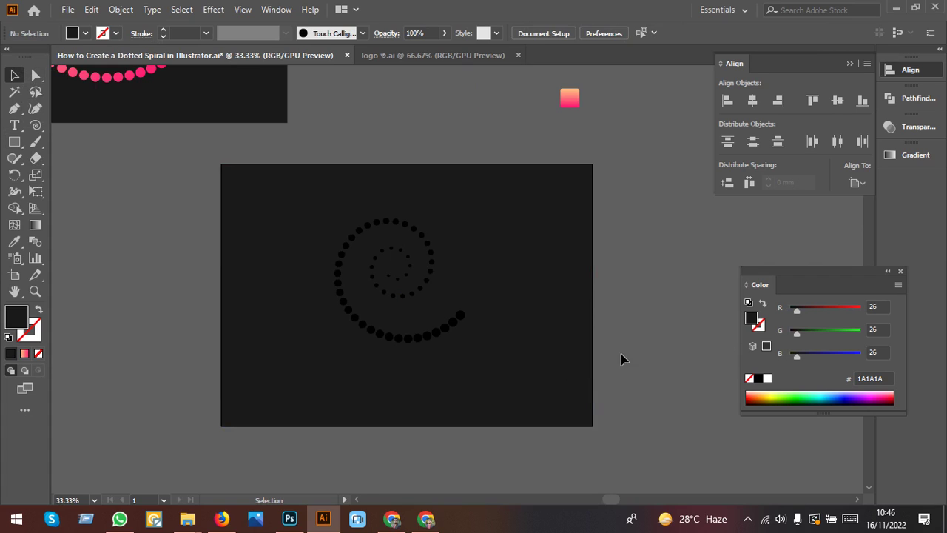
pyautogui.click(448, 331)
# Fill the spiral's dots with white.
pyautogui.click(78, 34)
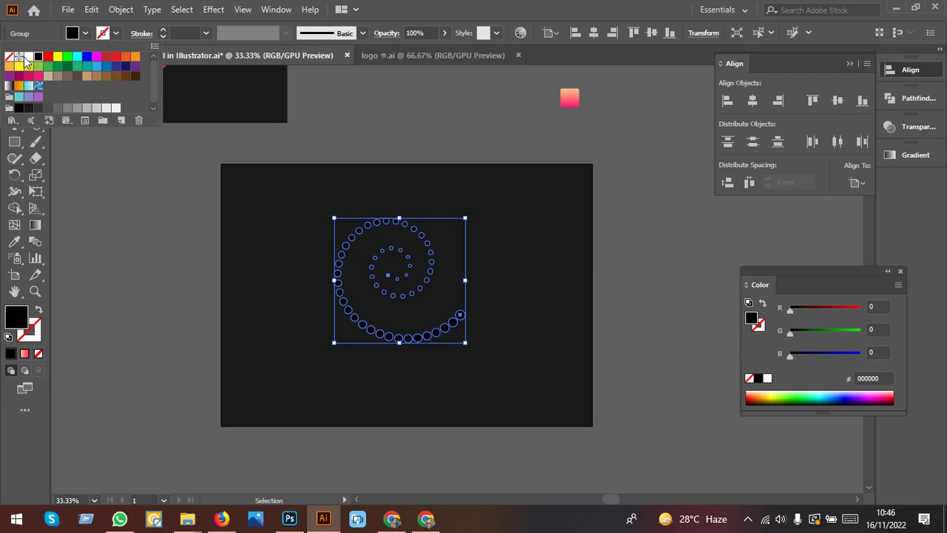
pyautogui.click(28, 56)
pyautogui.click(425, 361)
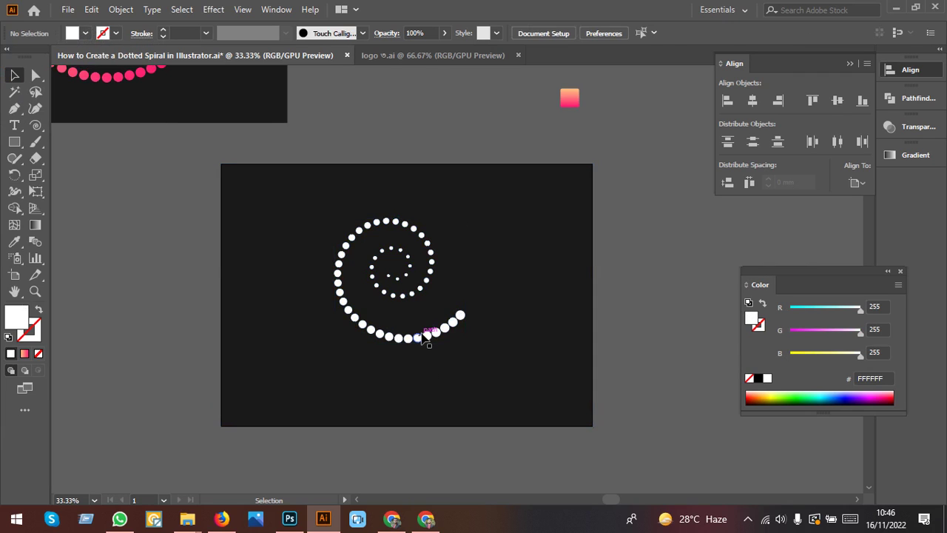
pyautogui.click(426, 334)
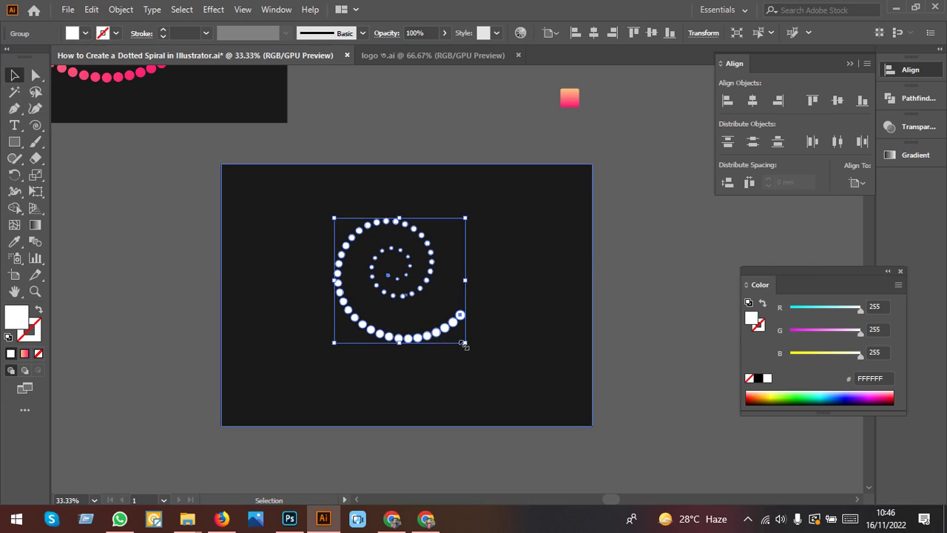
# Enlarge the white spiral and centre it horizontally and vertically on the artboard.
pyautogui.moveTo(465, 343); pyautogui.dragTo(492, 368)
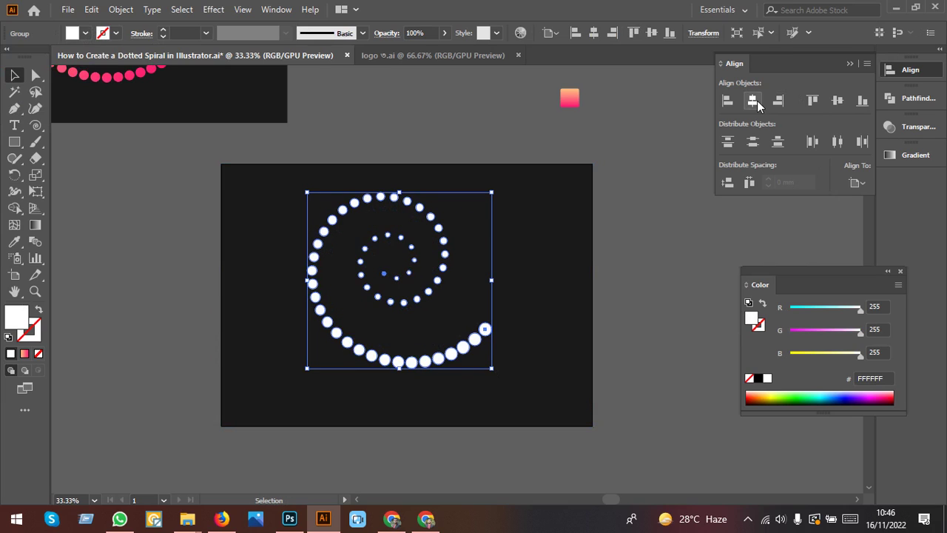
pyautogui.click(757, 104)
pyautogui.click(837, 101)
pyautogui.click(682, 273)
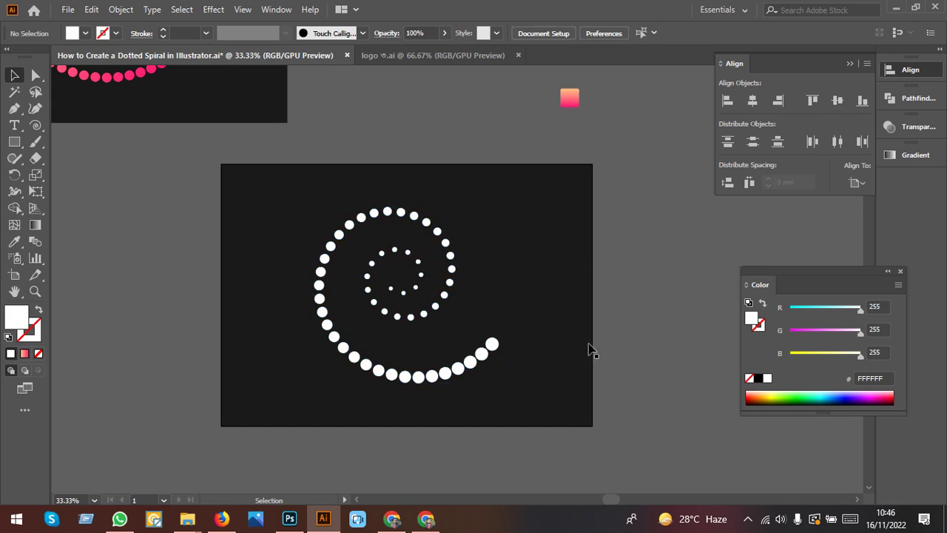
pyautogui.scroll(1, 446, 380)
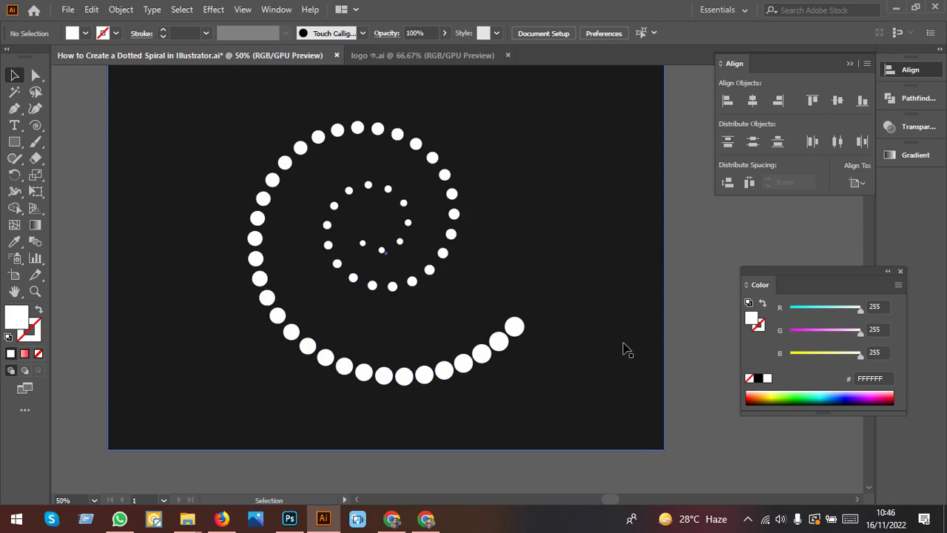
pyautogui.scroll(1, 625, 349)
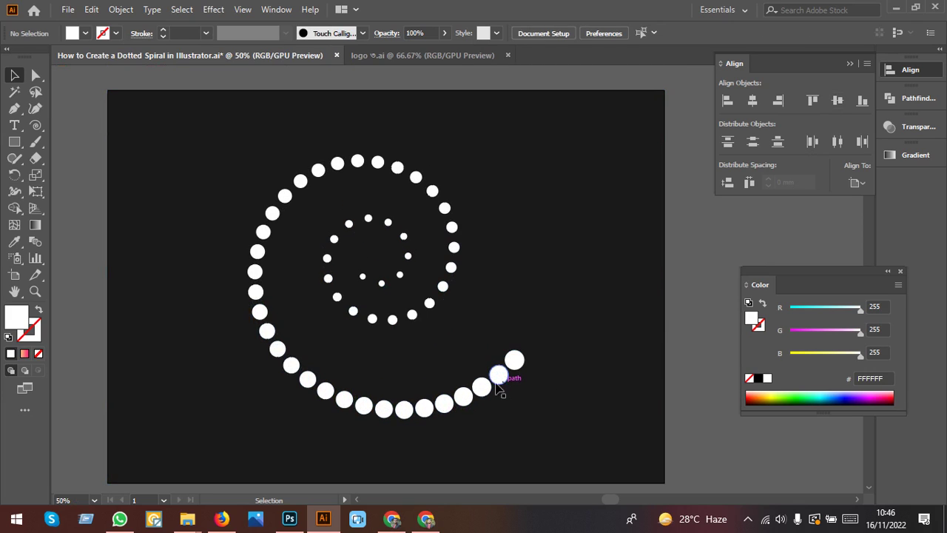
pyautogui.scroll(-1, 508, 377)
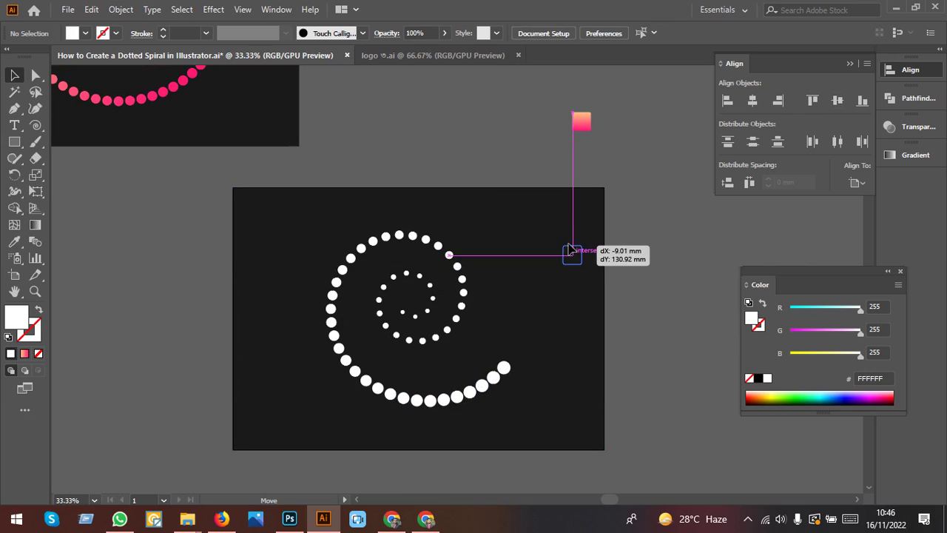
# Move the peach-to-pink gradient square into the artboard's top-right corner.
pyautogui.moveTo(581, 118); pyautogui.dragTo(568, 223)
pyautogui.scroll(2, 556, 319)
pyautogui.moveTo(538, 287); pyautogui.dragTo(611, 247)
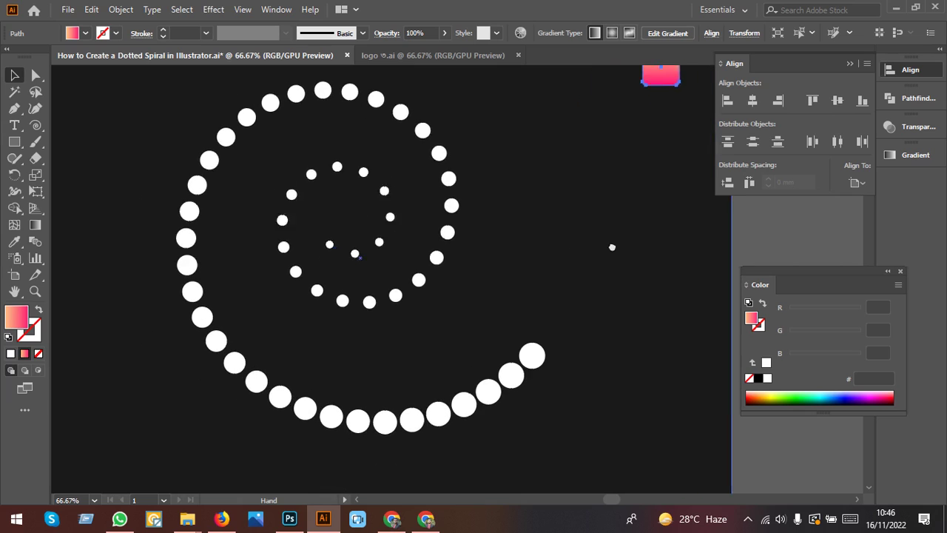
pyautogui.hotkey('ctrl', '-')
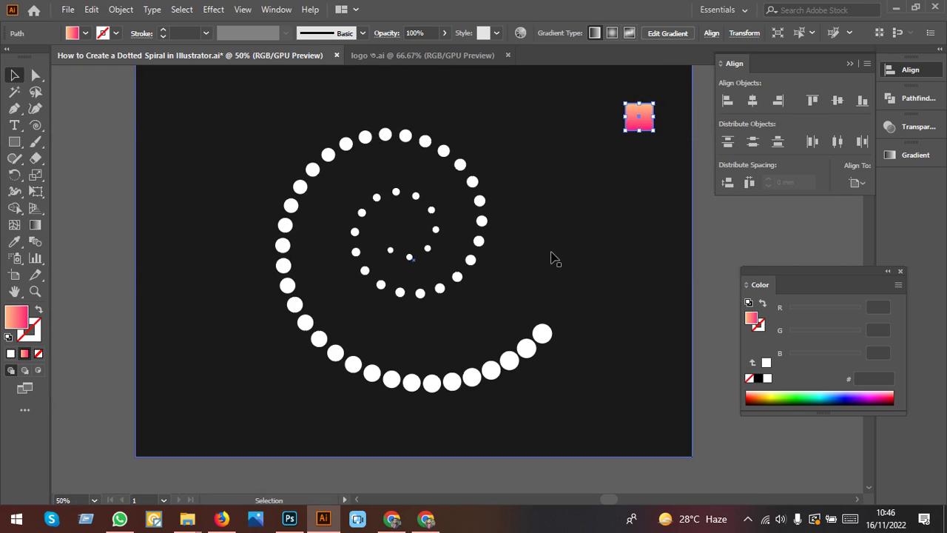
pyautogui.scroll(1, 579, 288)
pyautogui.hscroll(1, 581, 298)
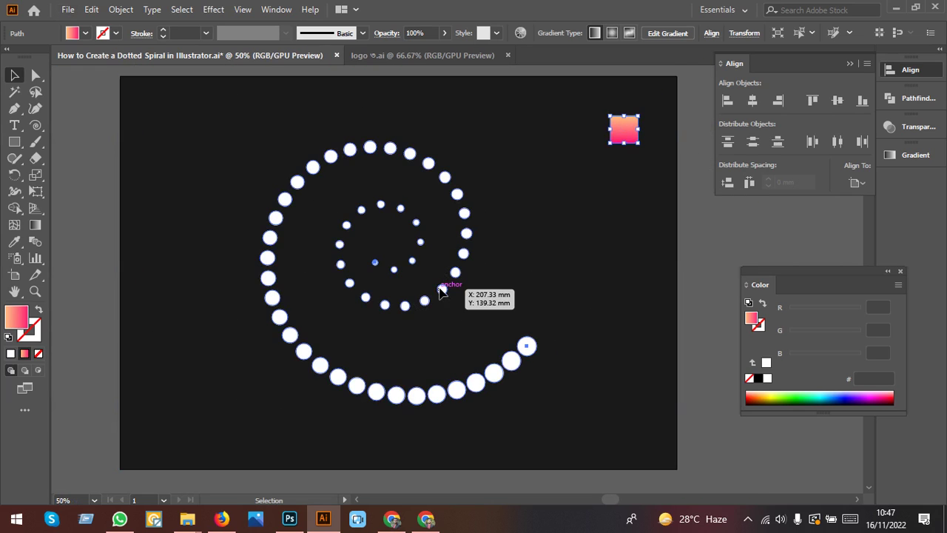
# Apply the square's gradient to the spiral dots with the Eyedropper.
pyautogui.click(442, 290)
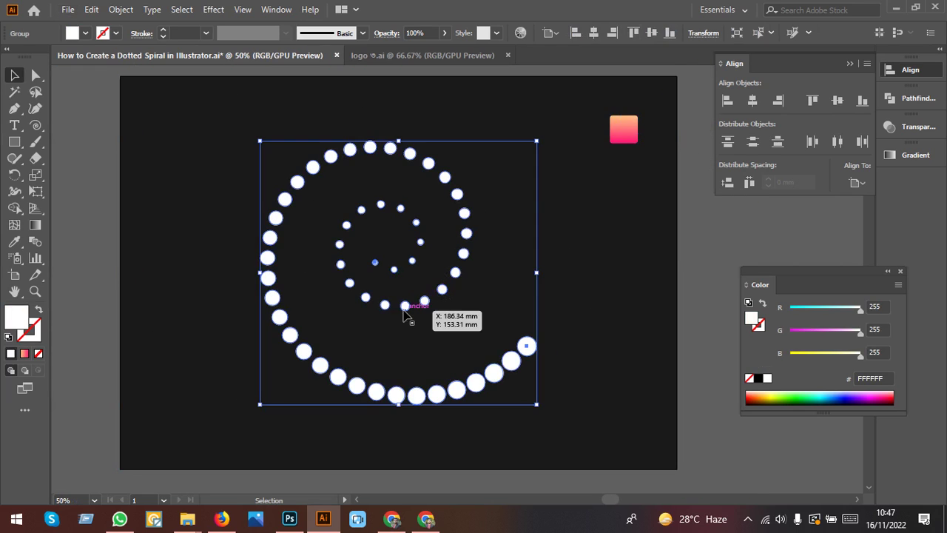
pyautogui.click(14, 241)
pyautogui.click(627, 132)
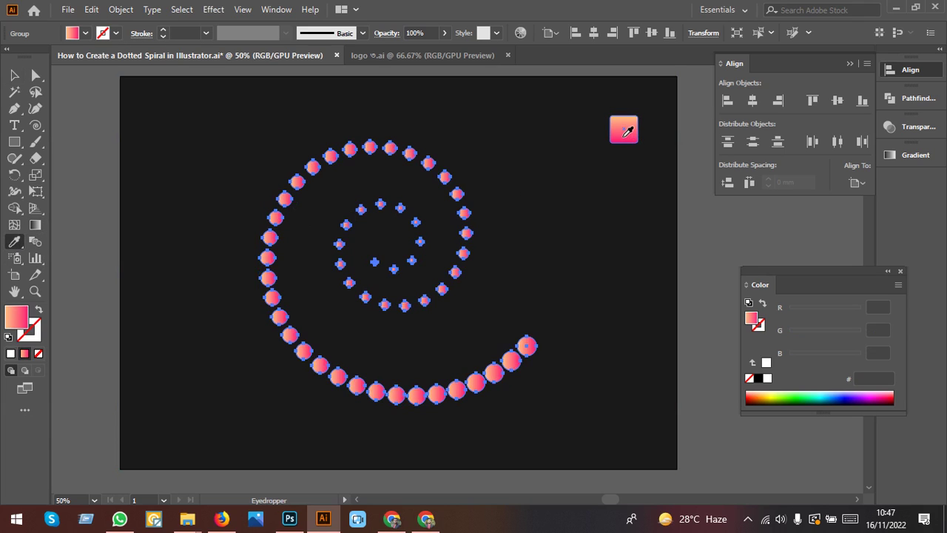
pyautogui.click(14, 75)
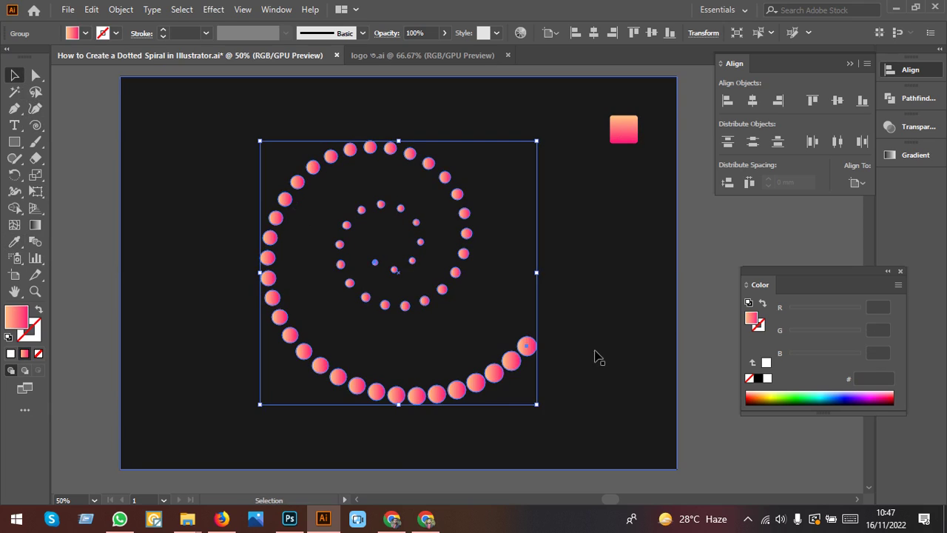
pyautogui.click(522, 400)
pyautogui.click(511, 362)
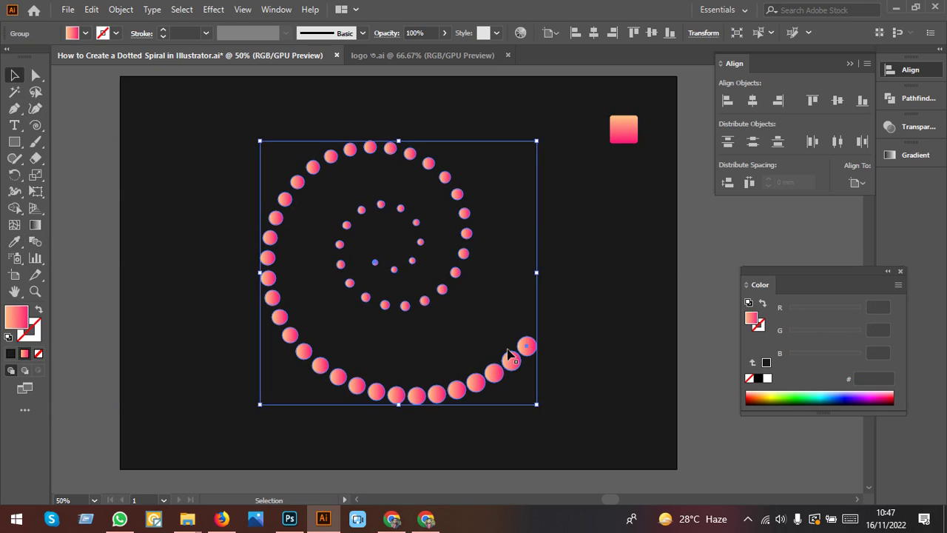
# Lay the gradient across the whole spiral, peach at the top to pink at the bottom.
pyautogui.click(35, 225)
pyautogui.hotkey('ctrl', 'h')
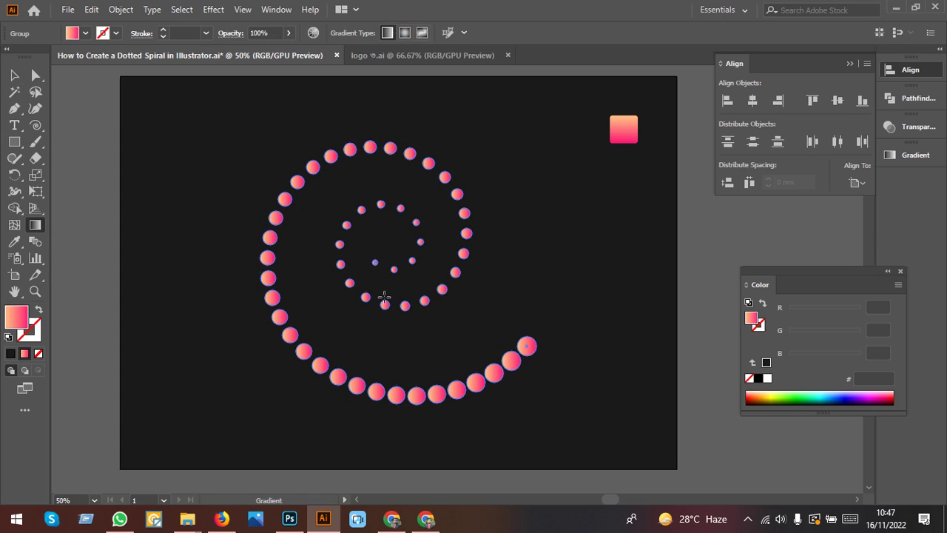
pyautogui.click(384, 296)
pyautogui.moveTo(312, 165); pyautogui.dragTo(467, 439)
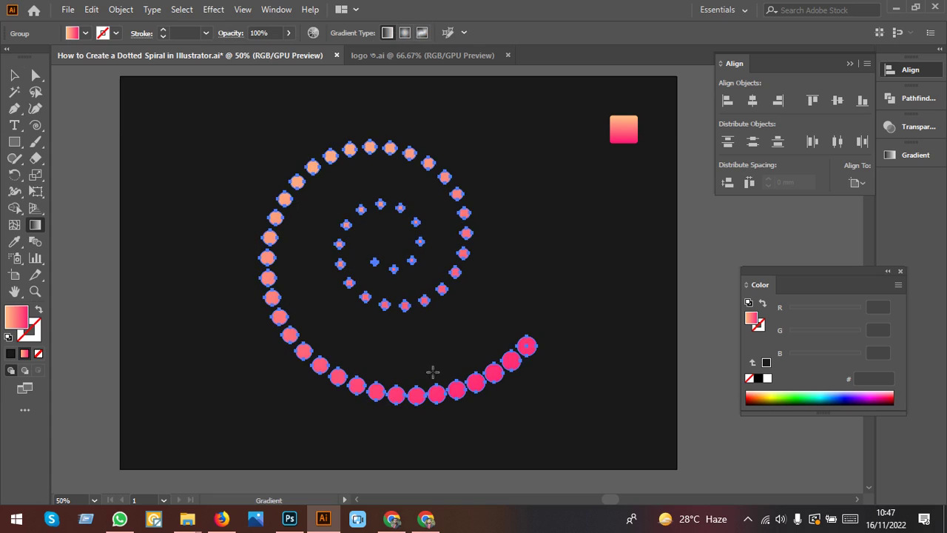
pyautogui.moveTo(381, 204); pyautogui.dragTo(494, 471)
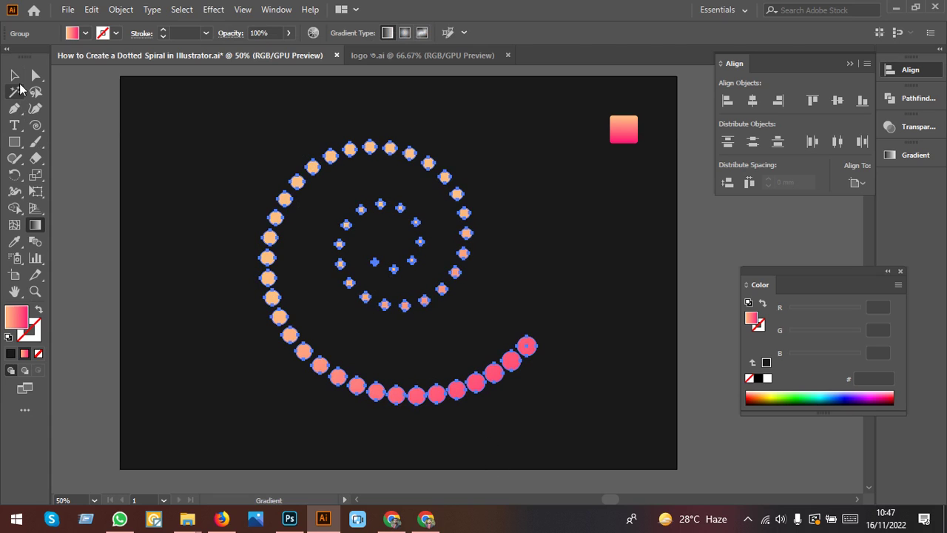
pyautogui.press('v')
pyautogui.click(80, 209)
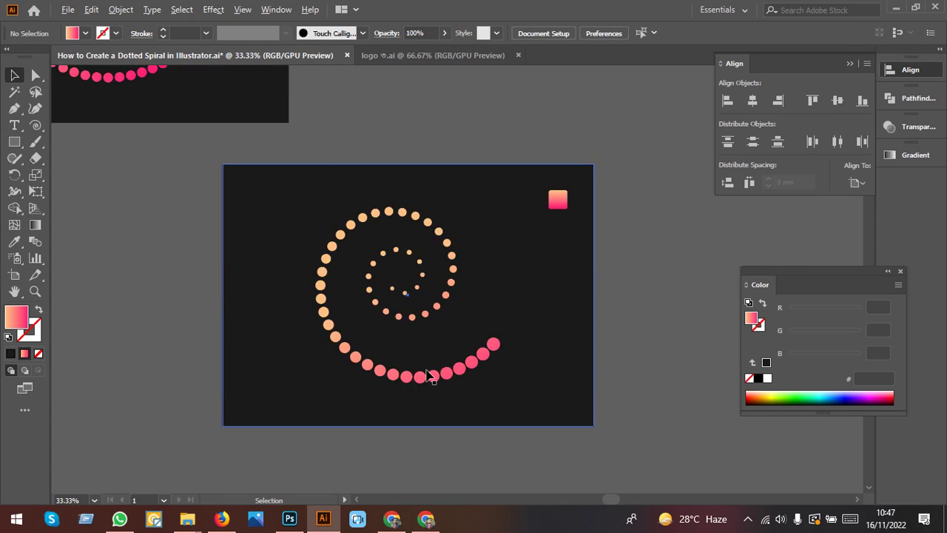
# Change the background rectangle's fill to pure black.
pyautogui.click(486, 431)
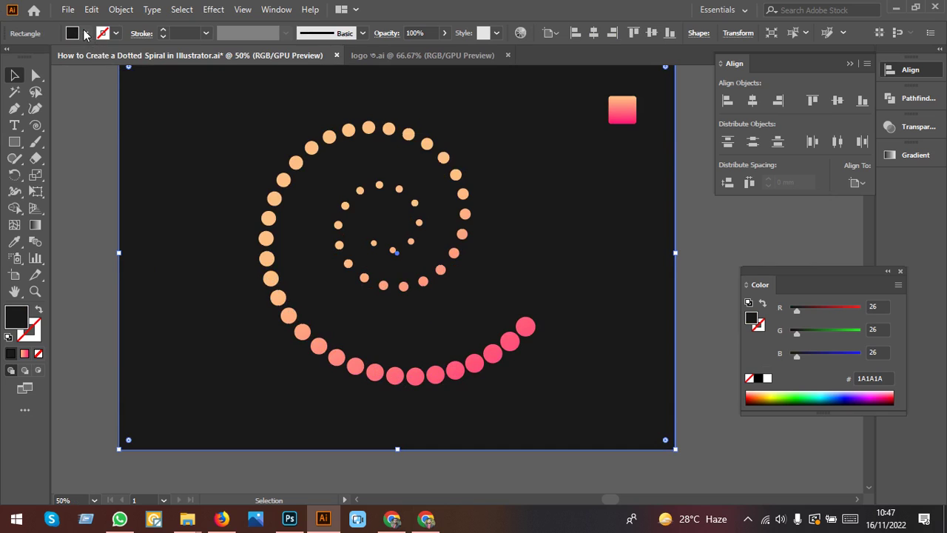
pyautogui.click(85, 33)
pyautogui.click(35, 61)
pyautogui.click(78, 268)
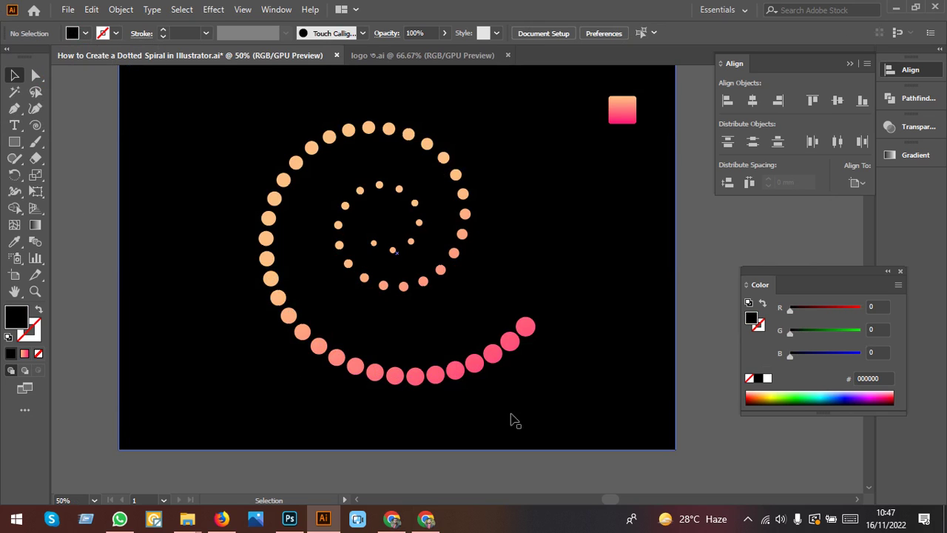
pyautogui.moveTo(587, 379); pyautogui.dragTo(562, 403)
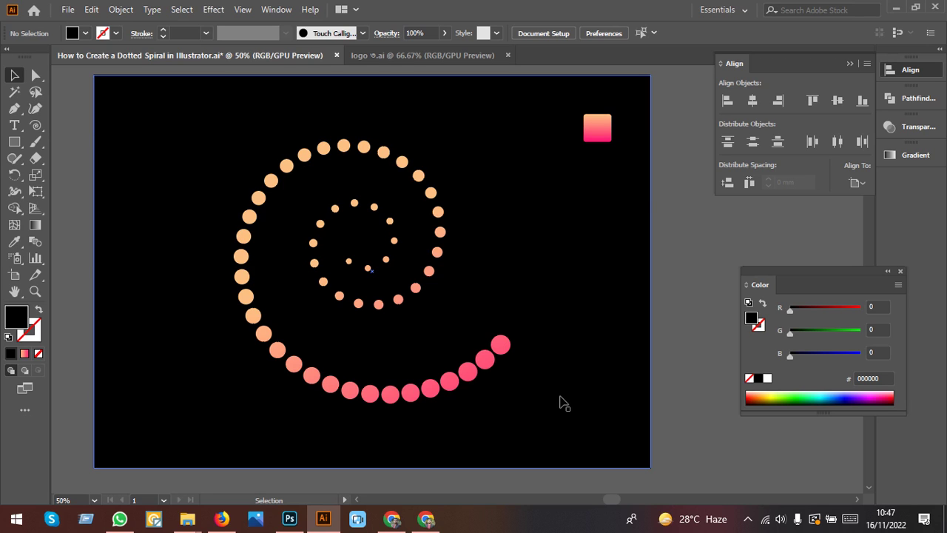
# Minimize the Illustrator and YouTube browser windows to reveal the desktop.
pyautogui.click(896, 7)
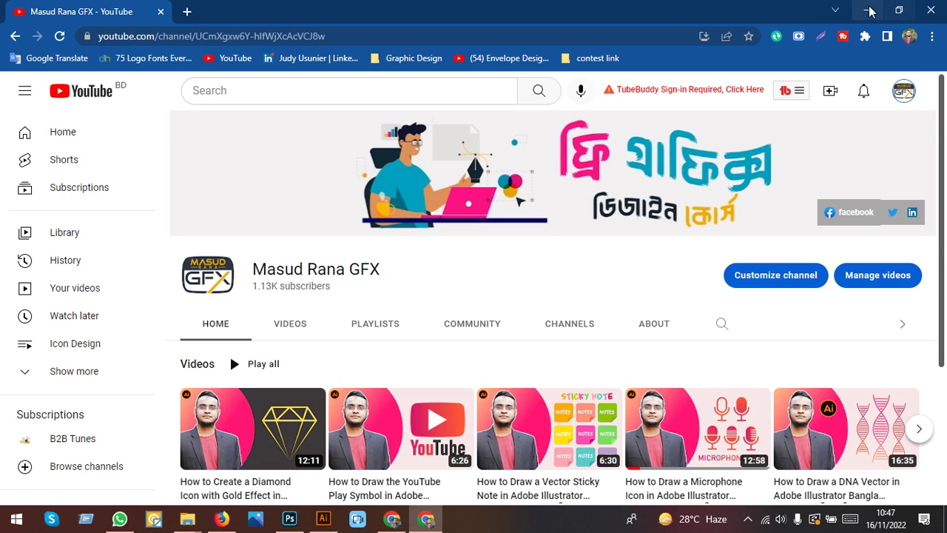
pyautogui.click(870, 10)
pyautogui.click(869, 11)
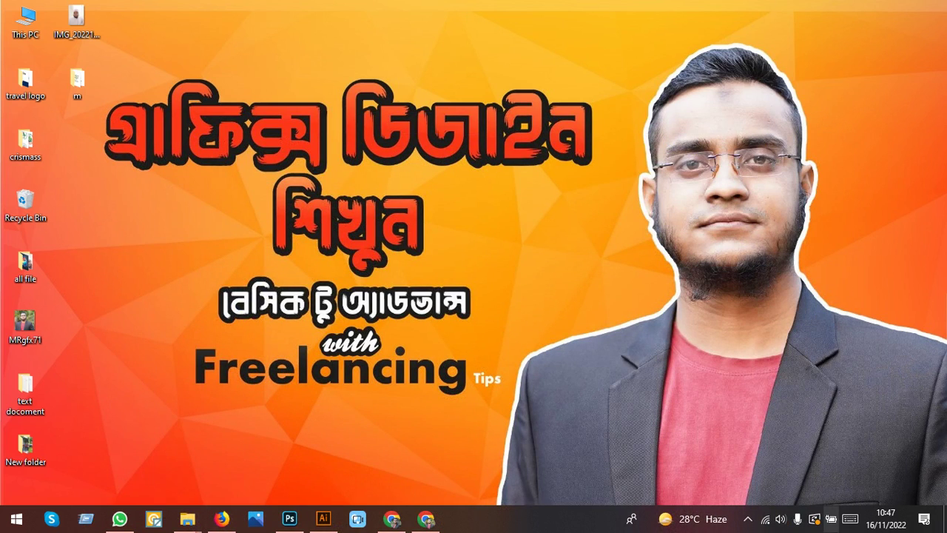
pyautogui.click(747, 519)
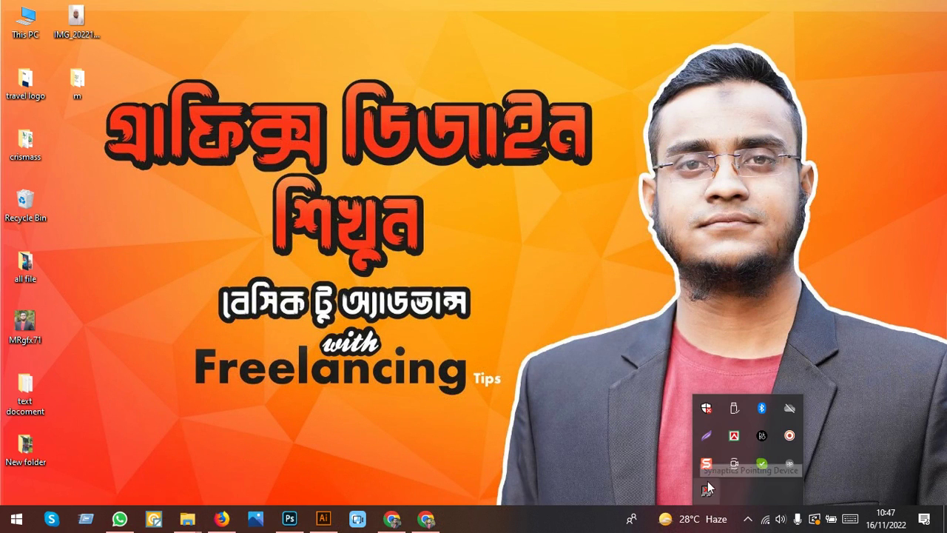